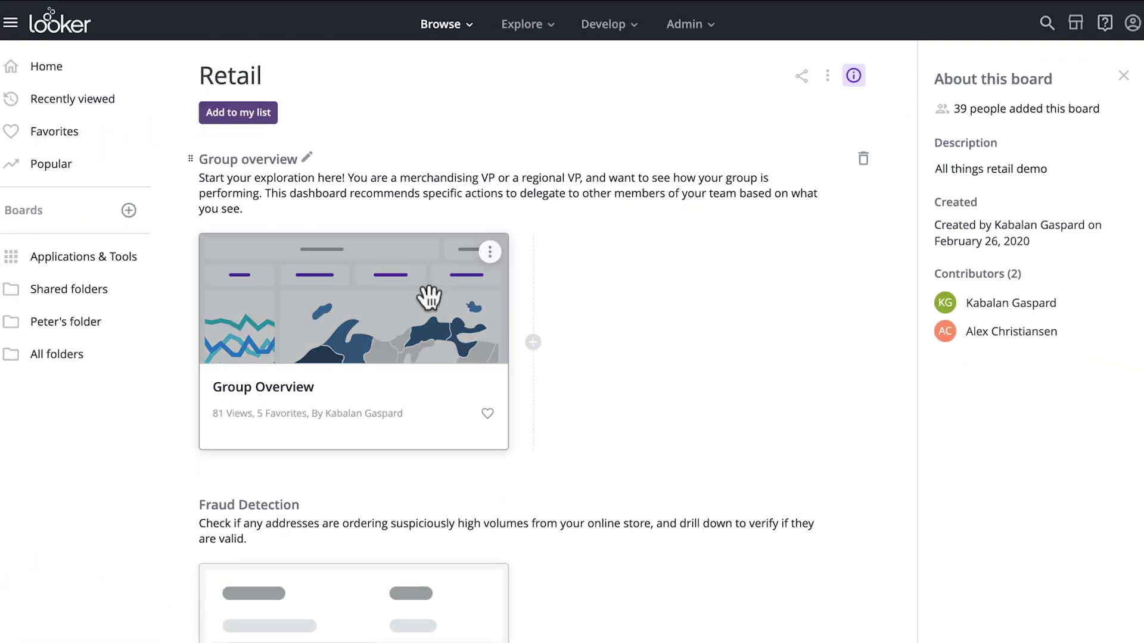
- Open Group Overview from the Retail board and review its tiles down to segment spend and customer retention
{"action": "left_click", "coordinate": [337, 307]}
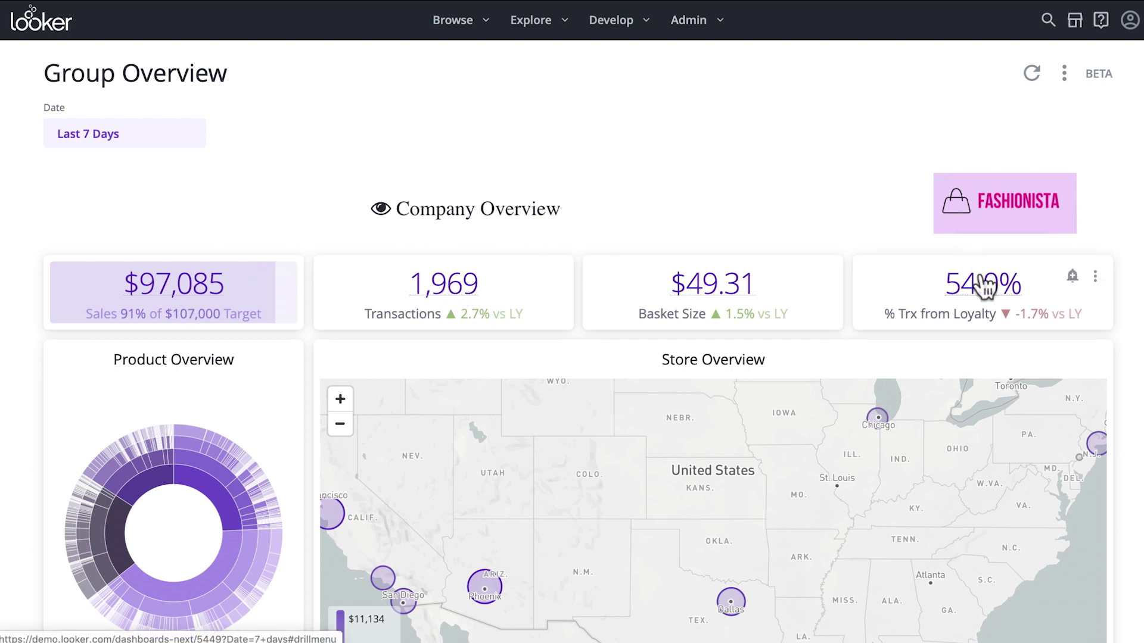
{"action": "scroll", "coordinate": [981, 284], "scroll_direction": "down", "scroll_amount": 5}
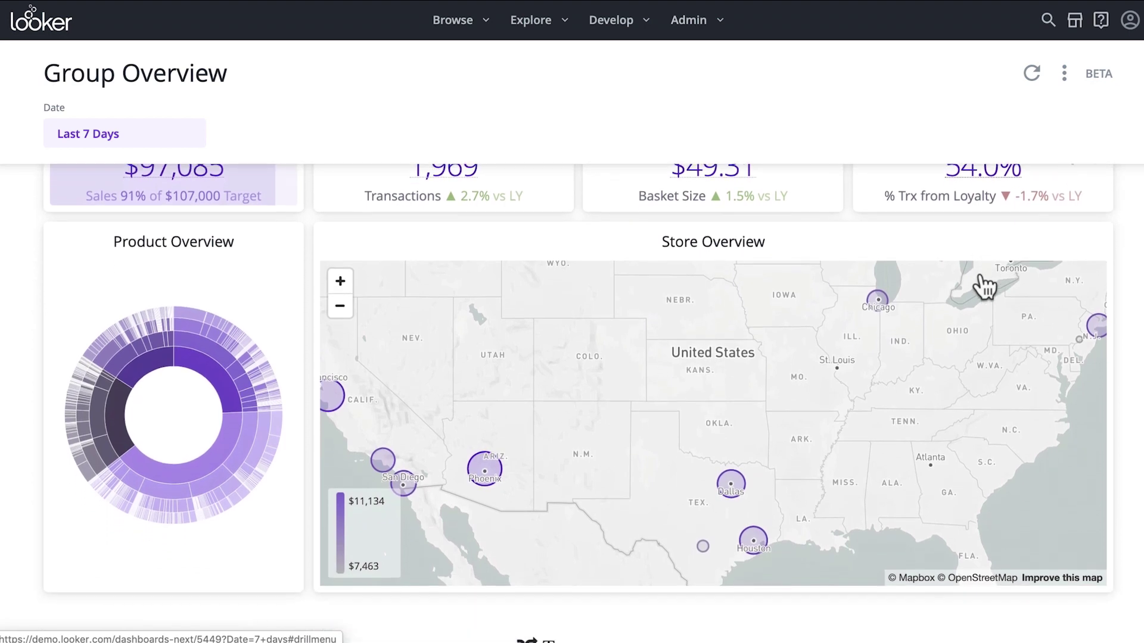
{"action": "scroll", "coordinate": [982, 274], "scroll_direction": "down", "scroll_amount": 4}
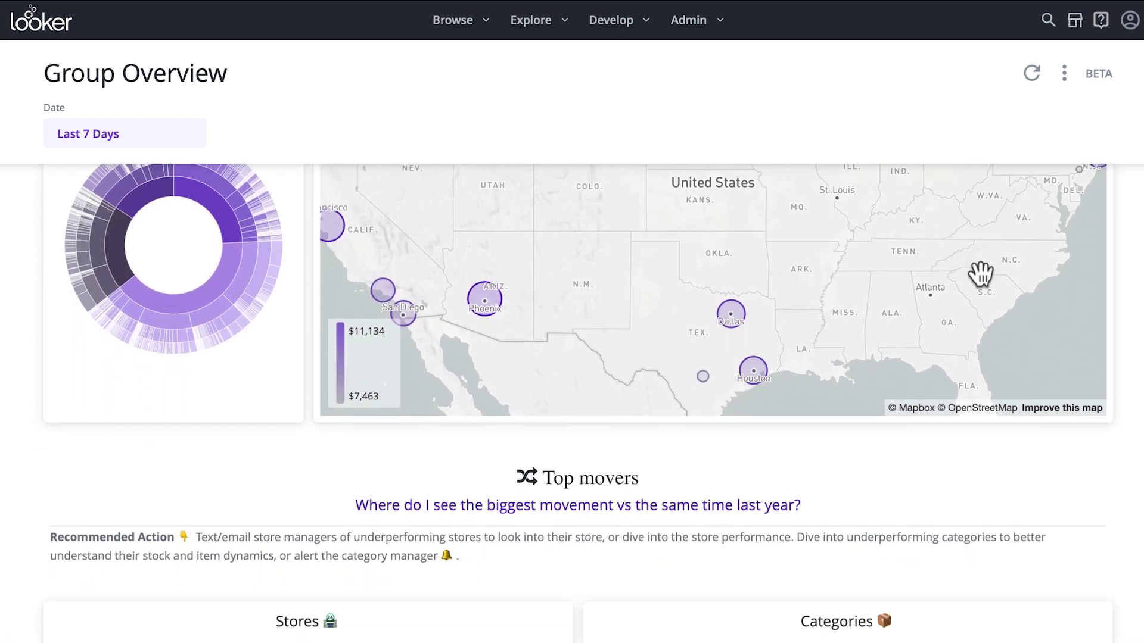
{"action": "scroll", "coordinate": [980, 275], "scroll_direction": "down", "scroll_amount": 4}
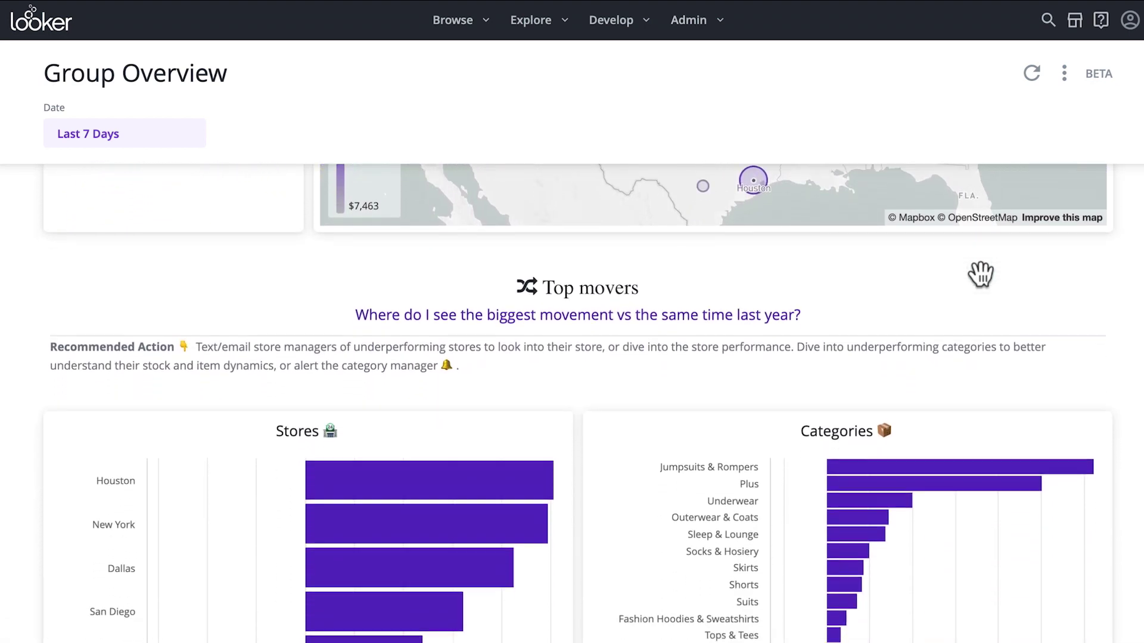
{"action": "scroll", "coordinate": [981, 271], "scroll_direction": "down", "scroll_amount": 3}
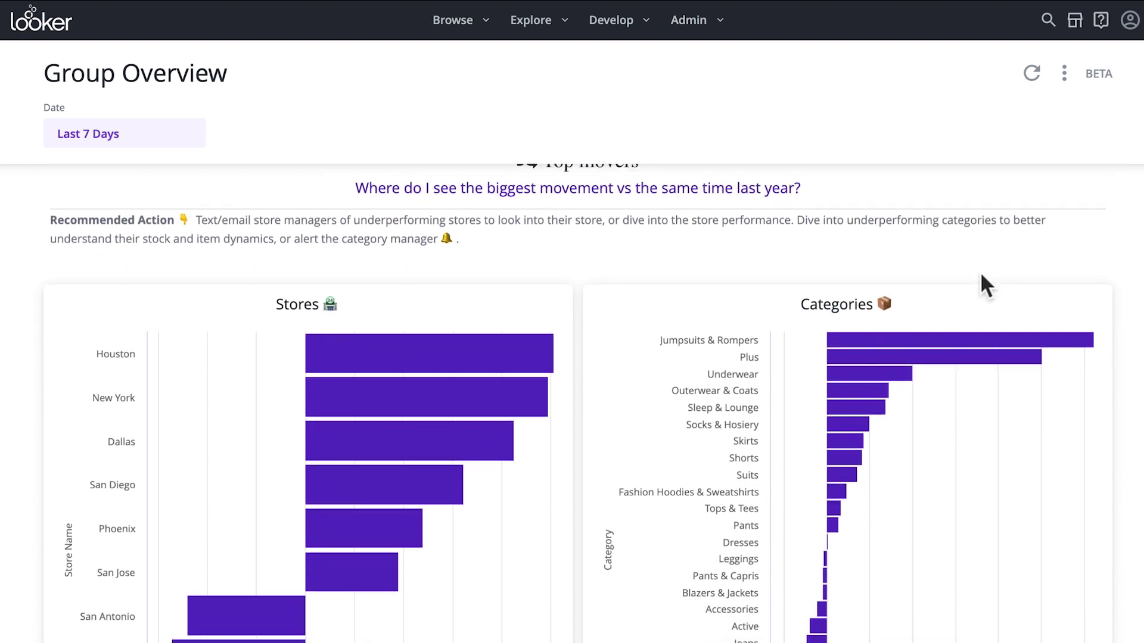
{"action": "scroll", "coordinate": [980, 273], "scroll_direction": "down", "scroll_amount": 3}
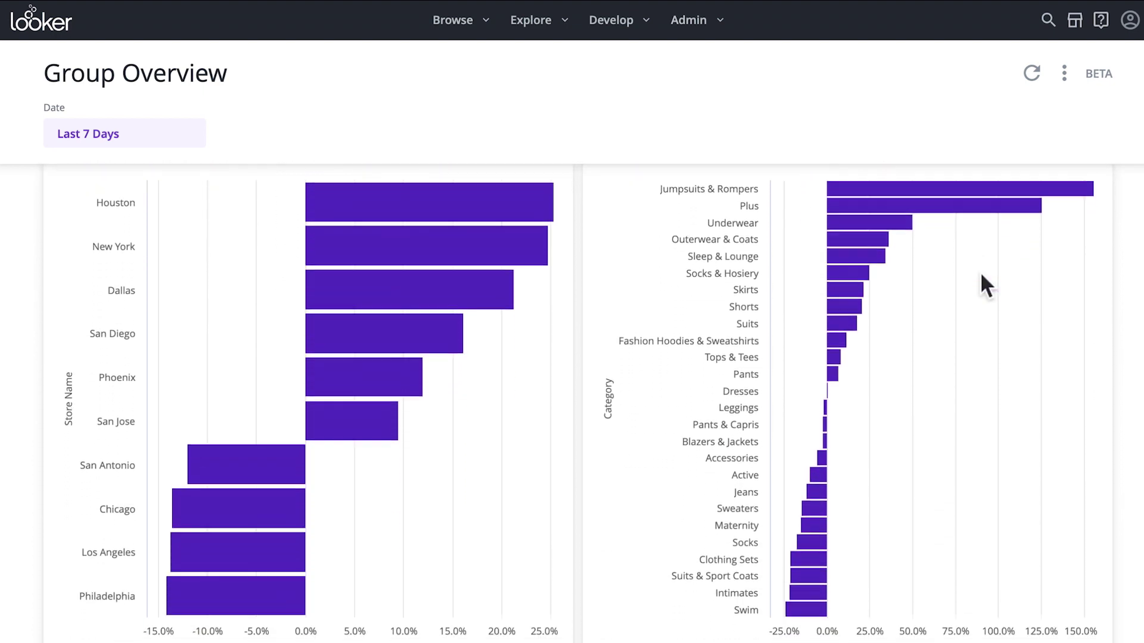
{"action": "scroll", "coordinate": [981, 274], "scroll_direction": "down", "scroll_amount": 3}
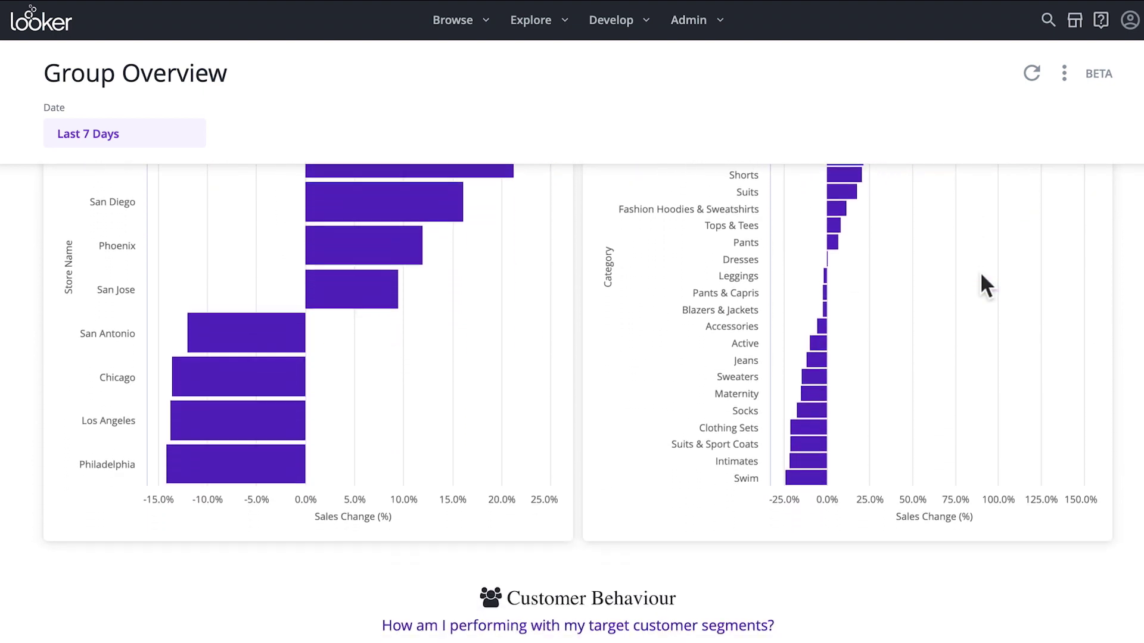
{"action": "scroll", "coordinate": [981, 274], "scroll_direction": "down", "scroll_amount": 2}
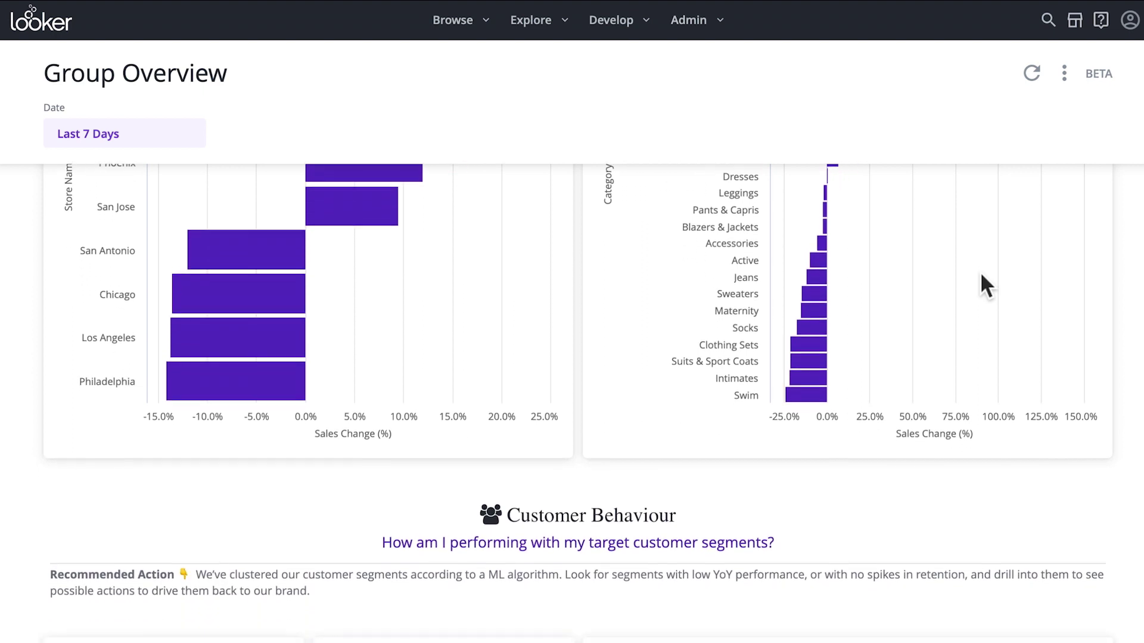
{"action": "scroll", "coordinate": [982, 275], "scroll_direction": "down", "scroll_amount": 3}
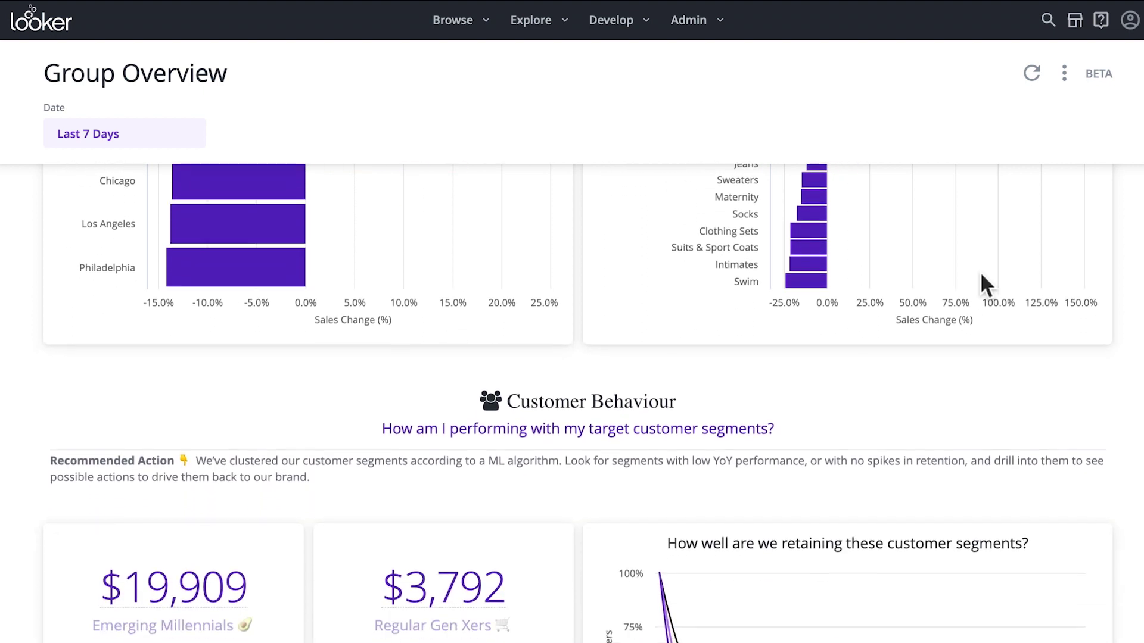
{"action": "scroll", "coordinate": [981, 275], "scroll_direction": "down", "scroll_amount": 2}
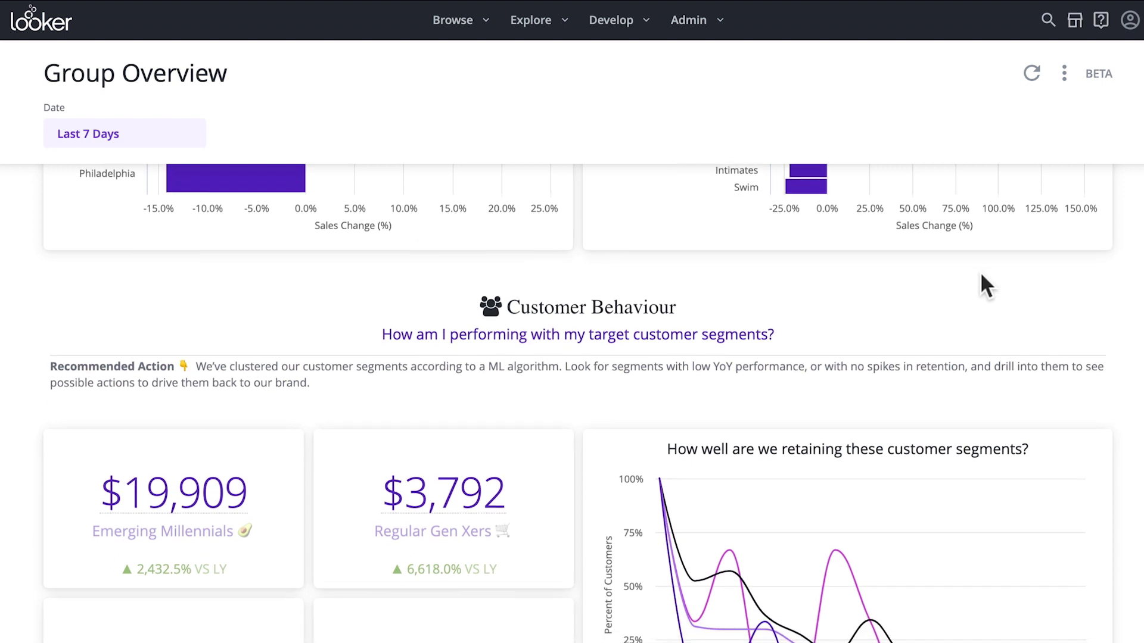
{"action": "scroll", "coordinate": [982, 275], "scroll_direction": "down", "scroll_amount": 2}
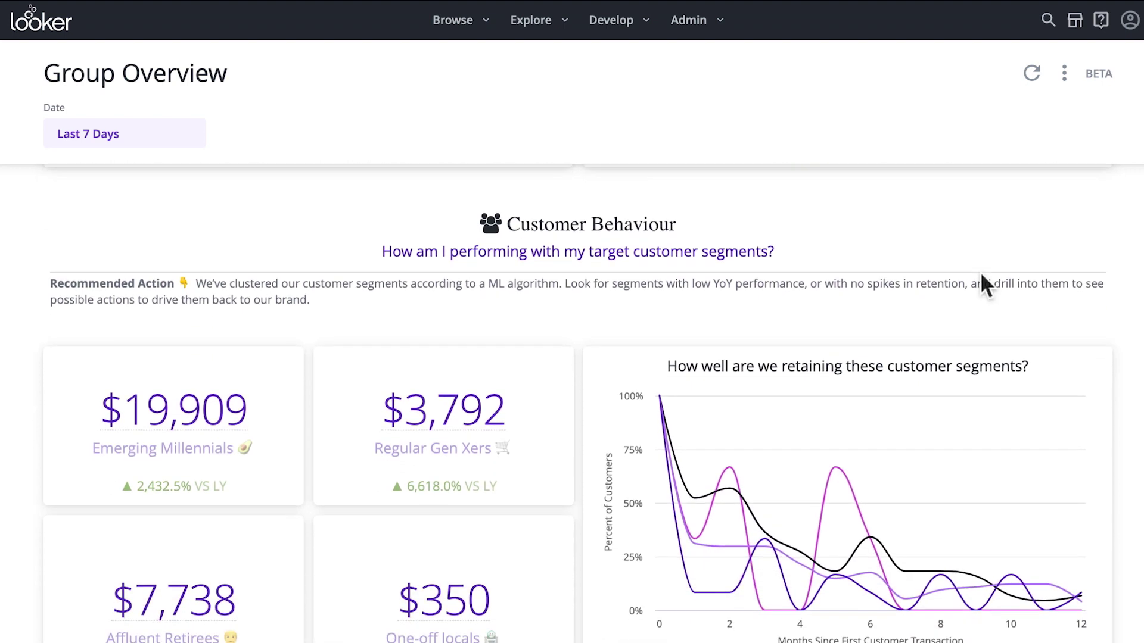
{"action": "scroll", "coordinate": [981, 275], "scroll_direction": "down", "scroll_amount": 1}
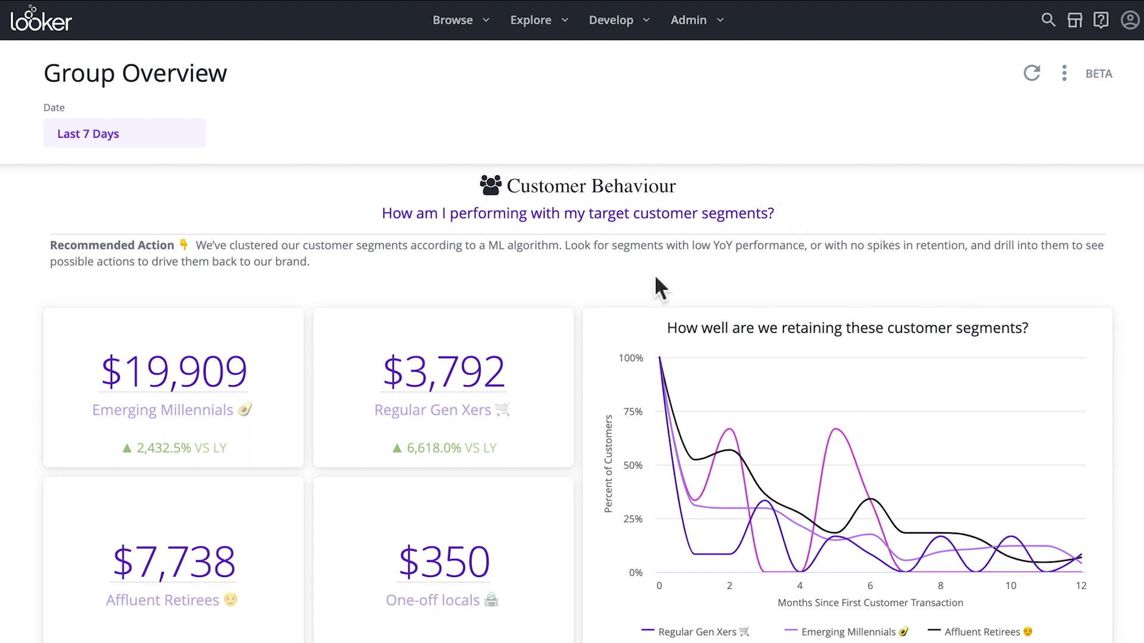
{"action": "scroll", "coordinate": [610, 273], "scroll_direction": "down", "scroll_amount": 3}
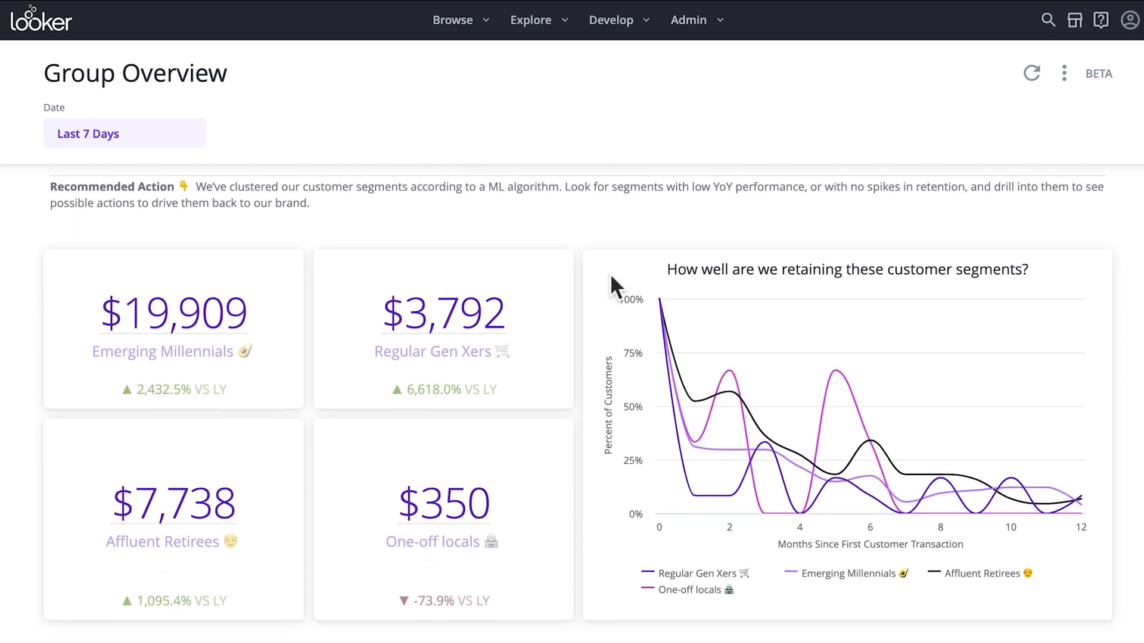
{"action": "scroll", "coordinate": [610, 272], "scroll_direction": "down", "scroll_amount": 1}
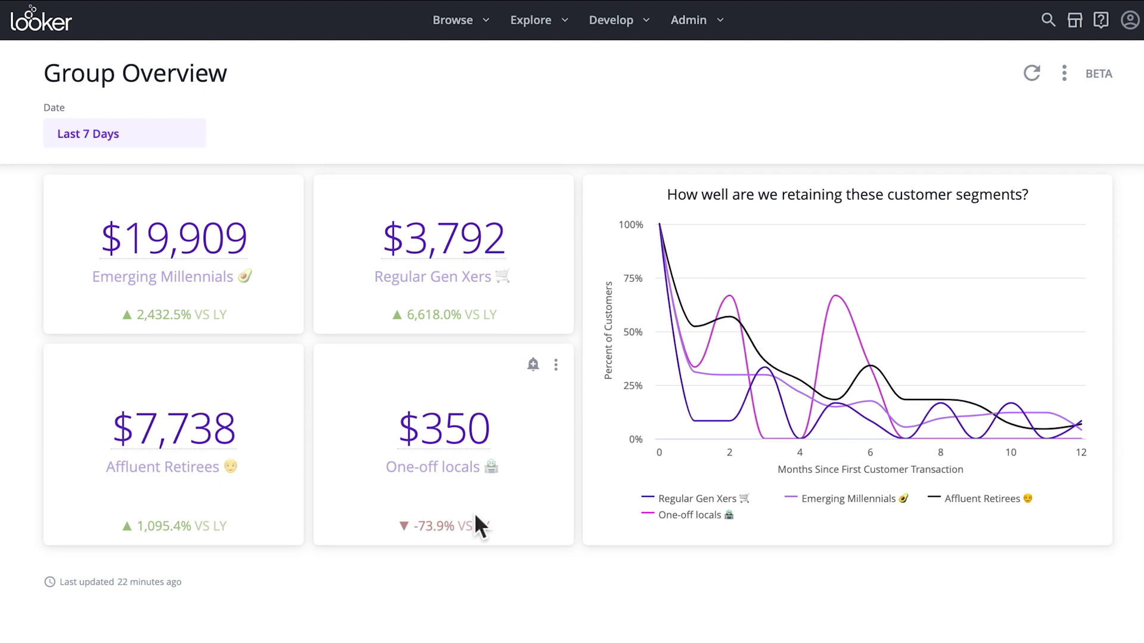
{"action": "left_click", "coordinate": [448, 438]}
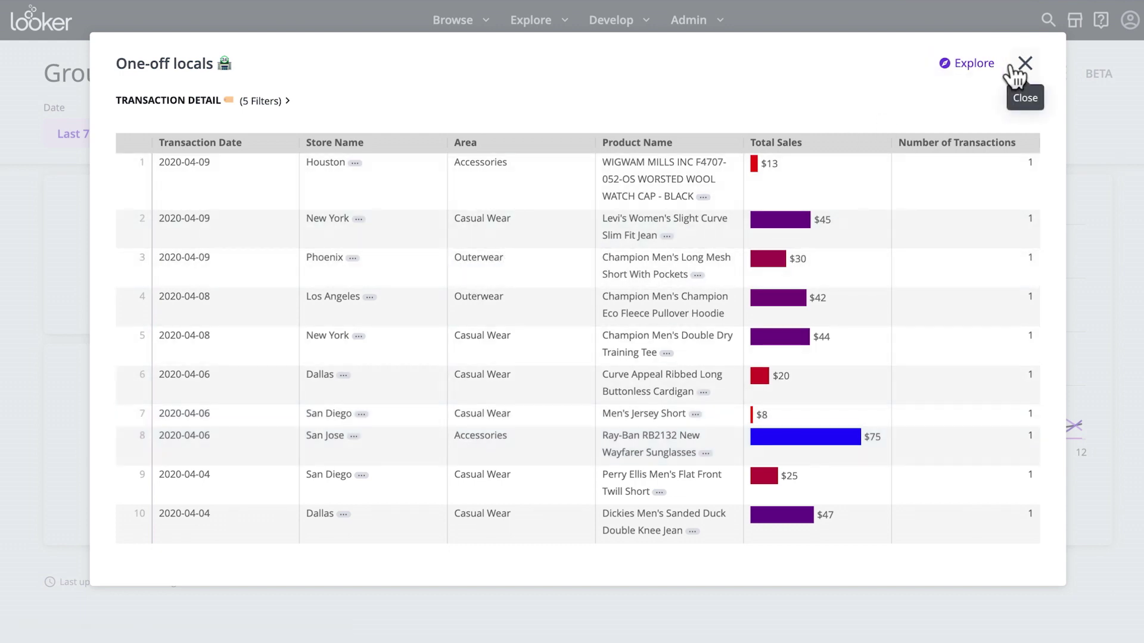
{"action": "left_click", "coordinate": [1026, 70]}
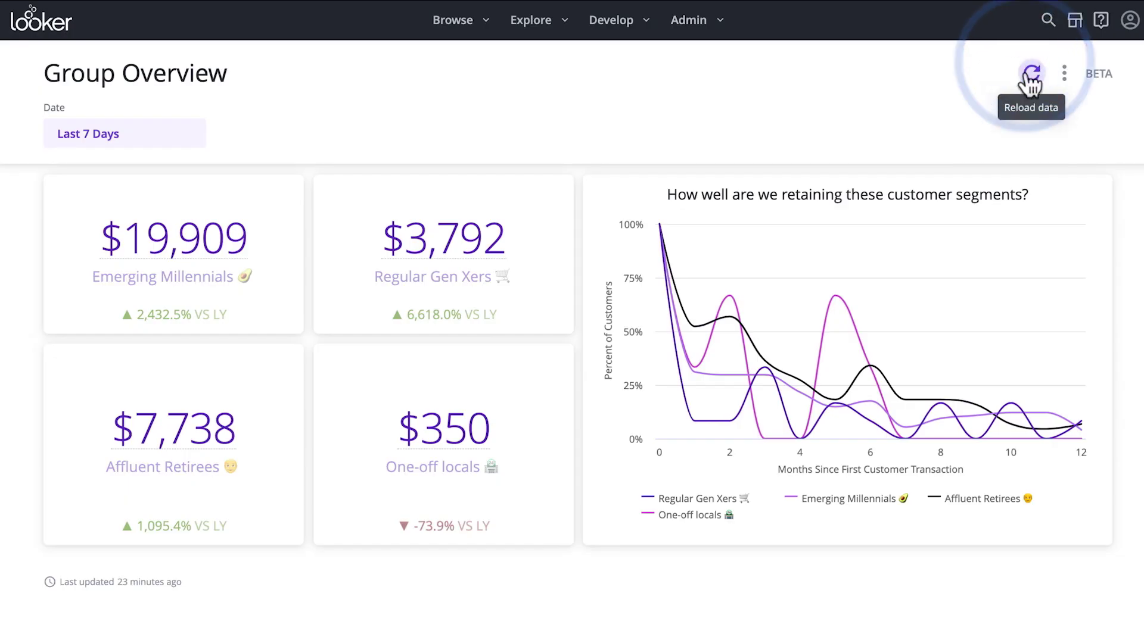
{"action": "scroll", "coordinate": [964, 310], "scroll_direction": "up", "scroll_amount": 1}
{"action": "scroll", "coordinate": [959, 300], "scroll_direction": "up", "scroll_amount": 5}
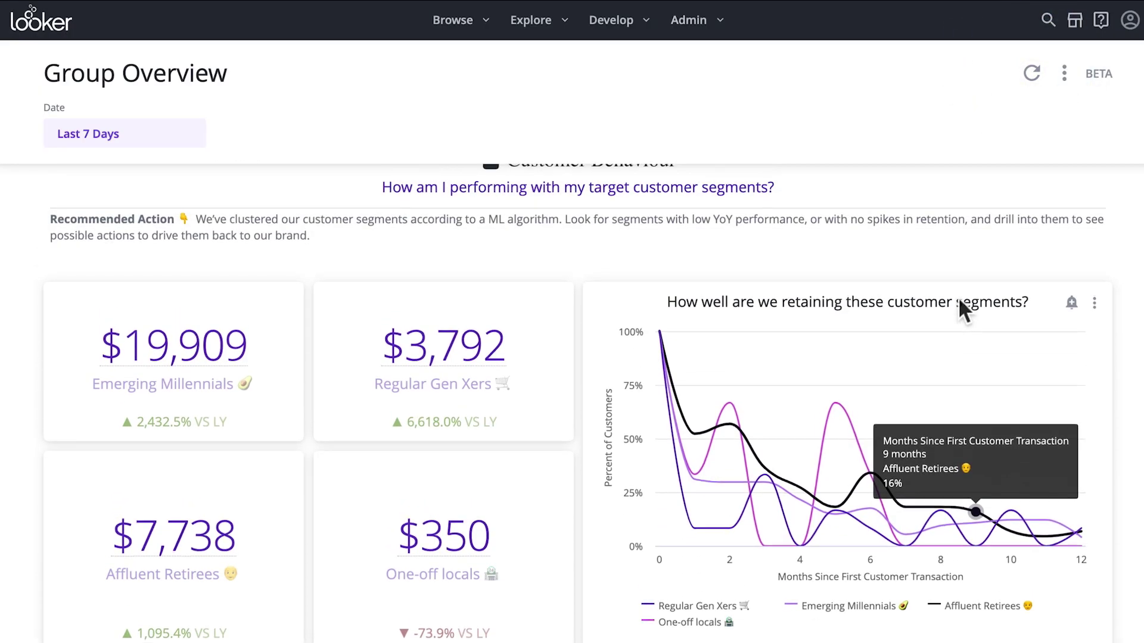
{"action": "scroll", "coordinate": [960, 300], "scroll_direction": "up", "scroll_amount": 3}
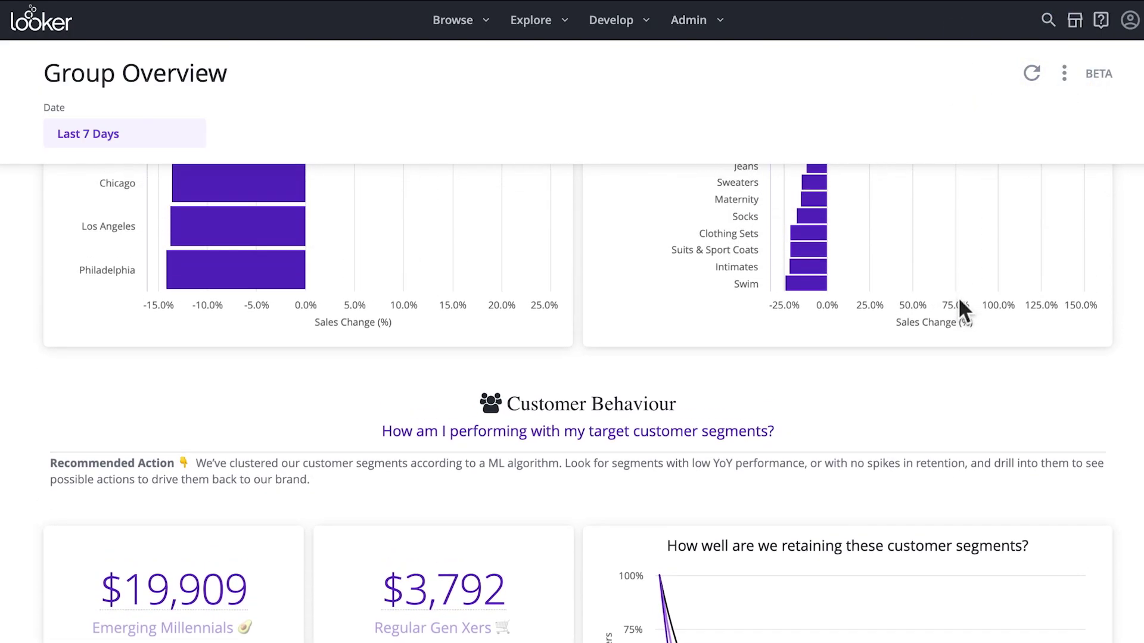
{"action": "scroll", "coordinate": [960, 301], "scroll_direction": "up", "scroll_amount": 3}
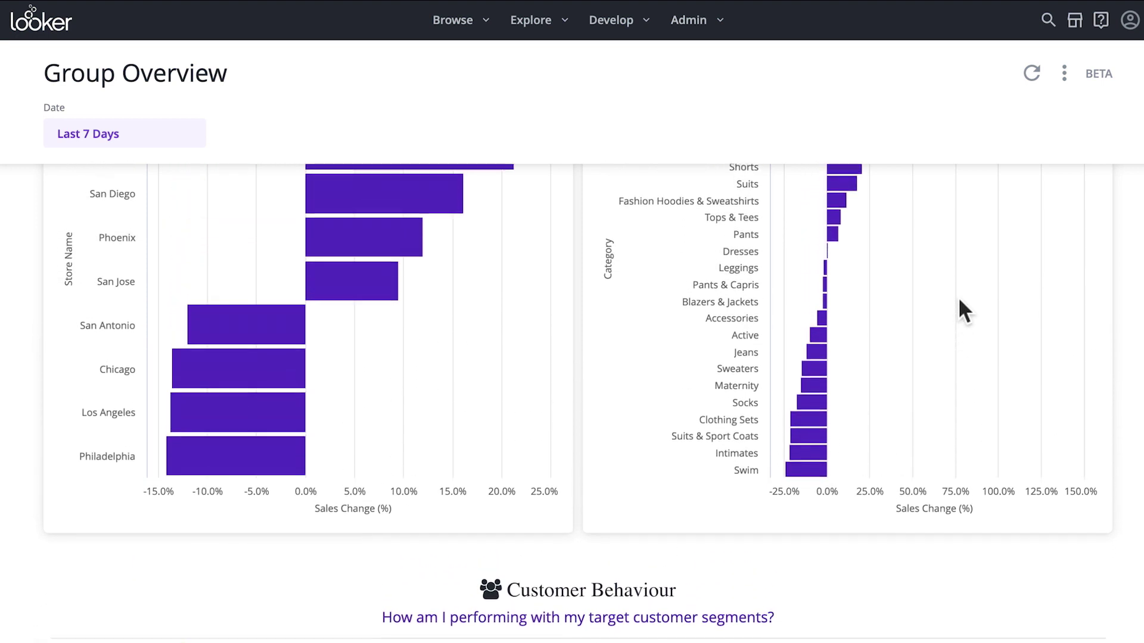
{"action": "scroll", "coordinate": [960, 301], "scroll_direction": "up", "scroll_amount": 1}
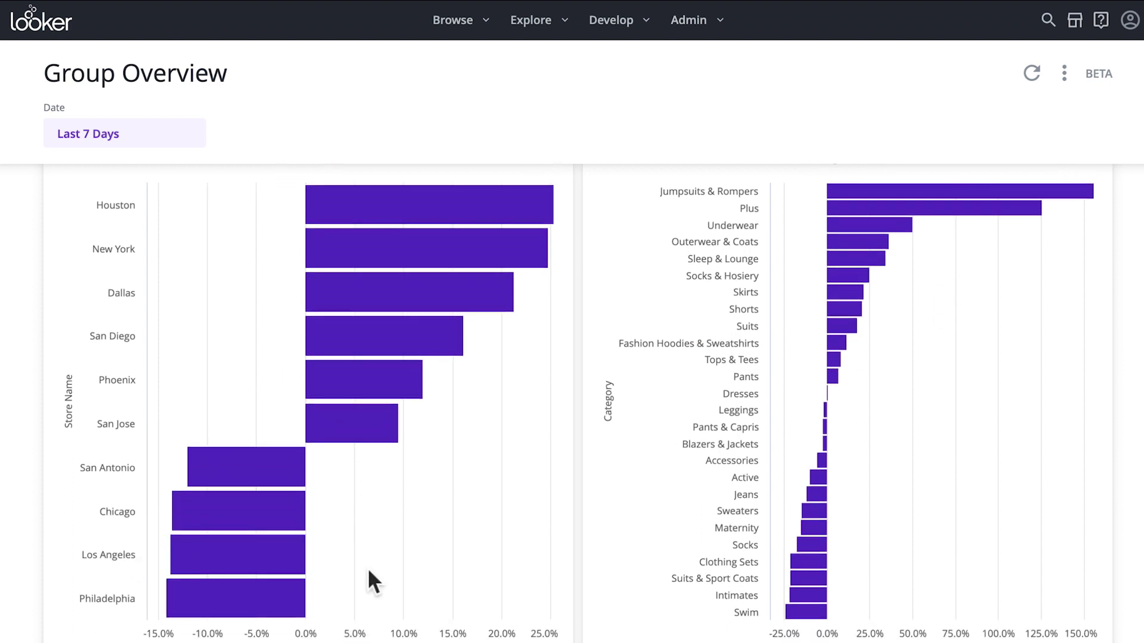
- Bring up the drill options for Philadelphia's -14.2% sales-change bar in the Stores chart
{"action": "mouse_move", "coordinate": [240, 612]}
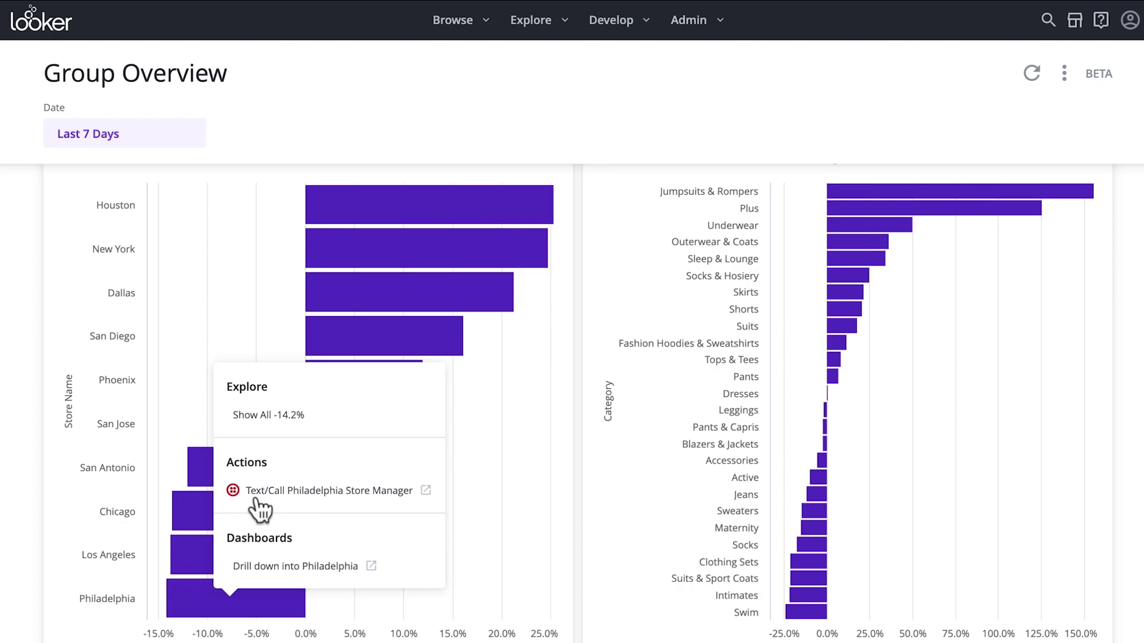
- Text the Philadelphia store manager the prefilled dashboard-link message and close the contact tab
{"action": "left_click", "coordinate": [257, 499]}
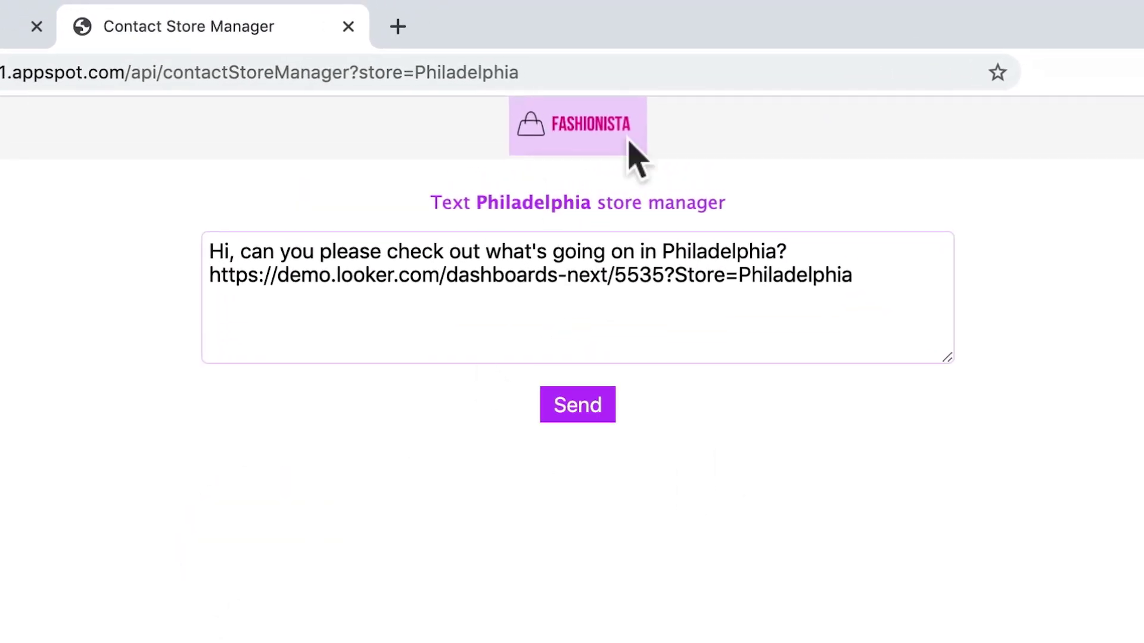
{"action": "left_click", "coordinate": [583, 406]}
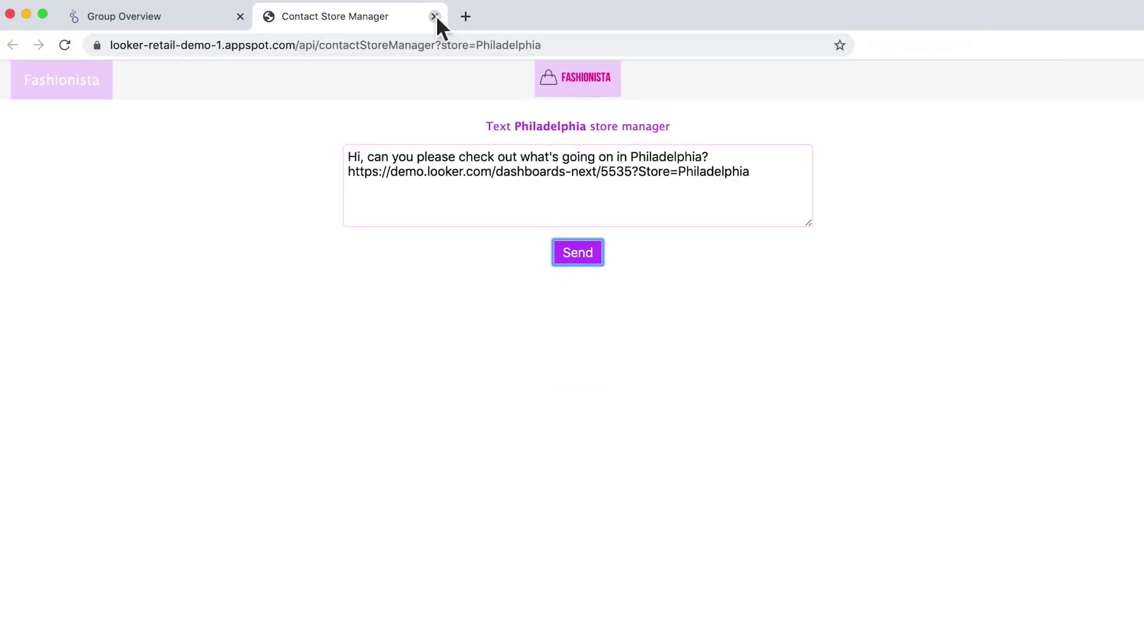
{"action": "left_click", "coordinate": [434, 16]}
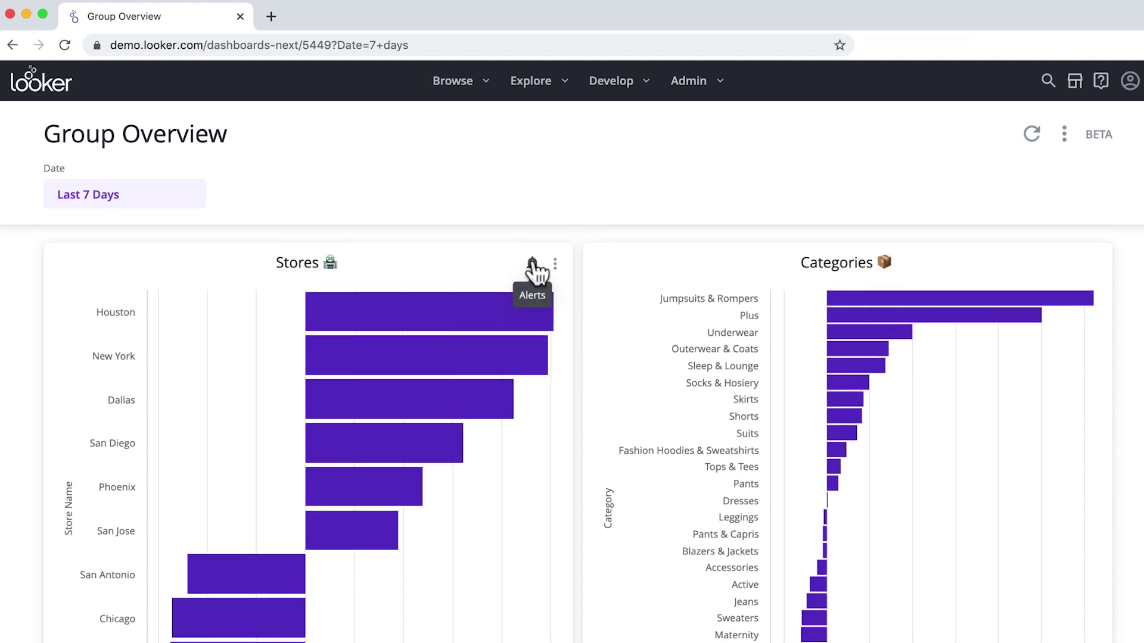
- Add a Stores tile alert that emails daily at 5am when Any Sales Change (%) exceeds 0
{"action": "left_click", "coordinate": [532, 264]}
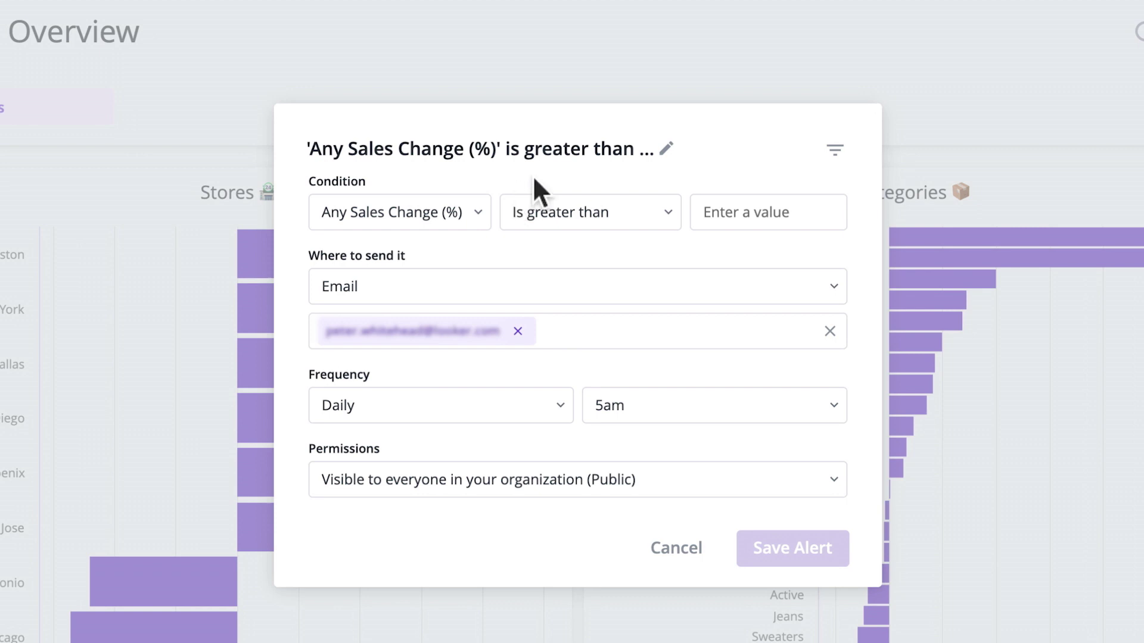
{"action": "left_click", "coordinate": [475, 212]}
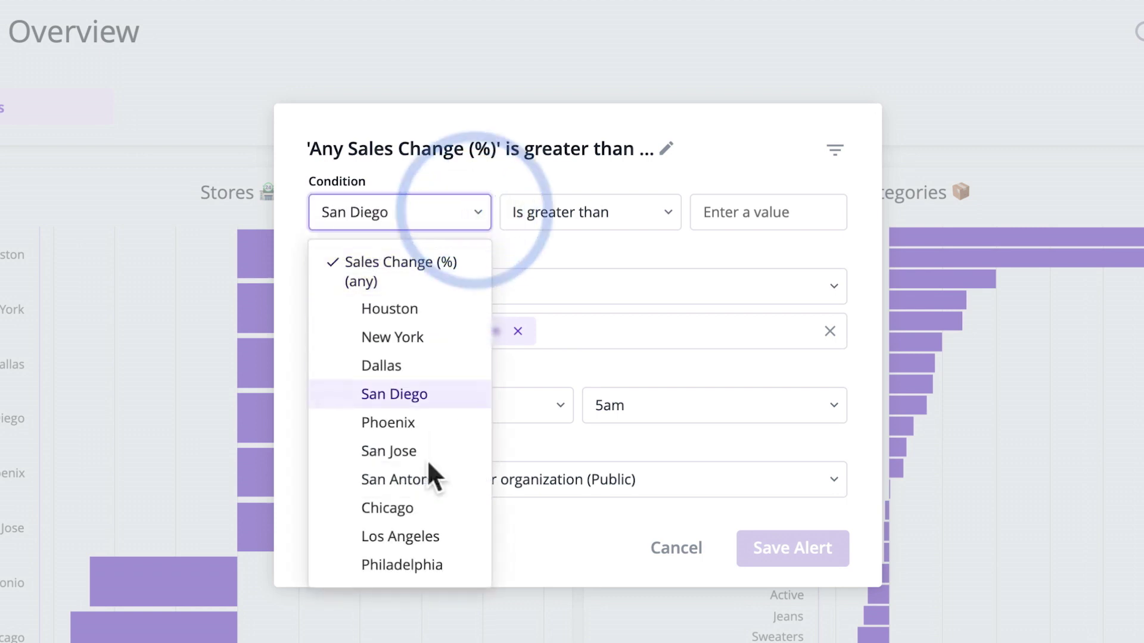
{"action": "left_click", "coordinate": [396, 552]}
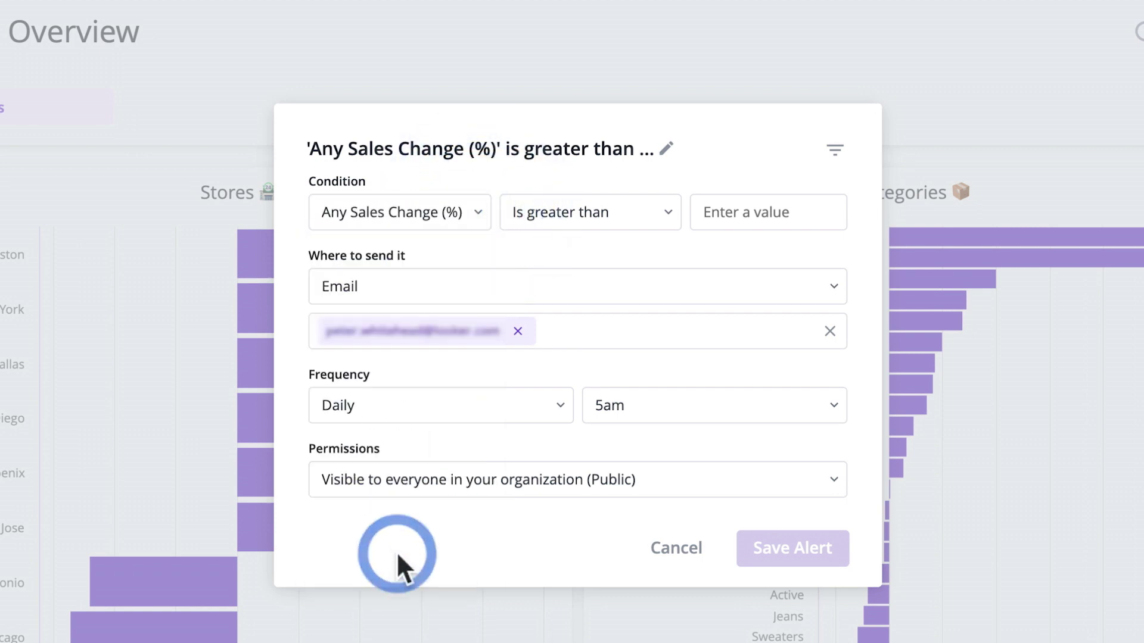
{"action": "left_click", "coordinate": [774, 214]}
{"action": "type", "text": "0"}
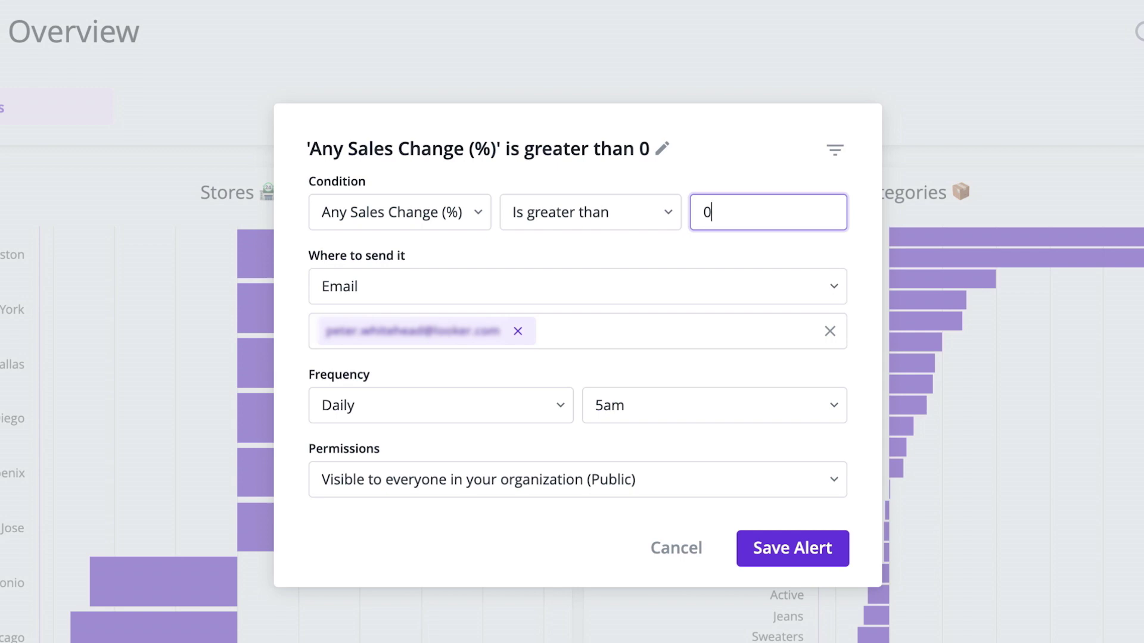
{"action": "left_click", "coordinate": [781, 541]}
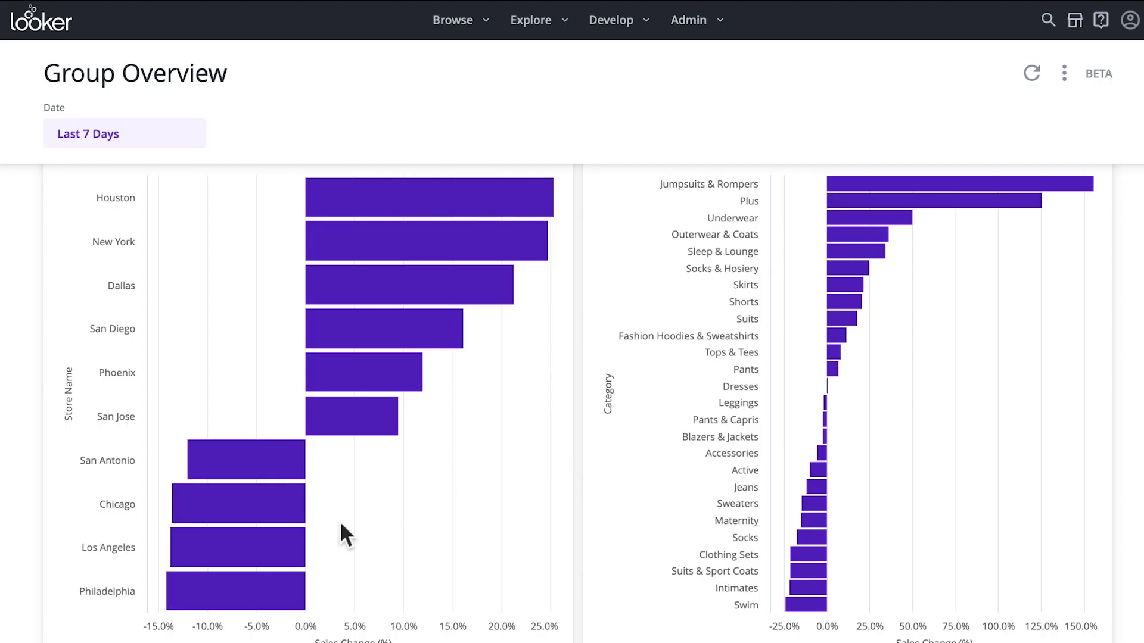
- Drill into Philadelphia's Store Deep-dive dashboard, showing $7,463 sales against a $10,000 target
{"action": "left_click", "coordinate": [214, 596]}
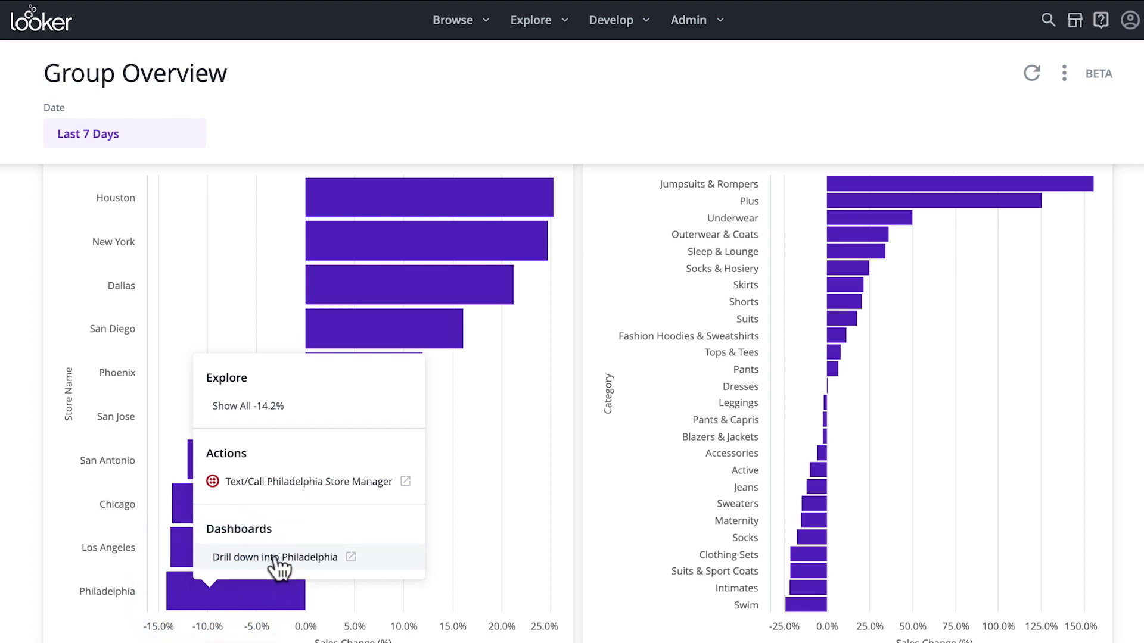
{"action": "left_click", "coordinate": [275, 557]}
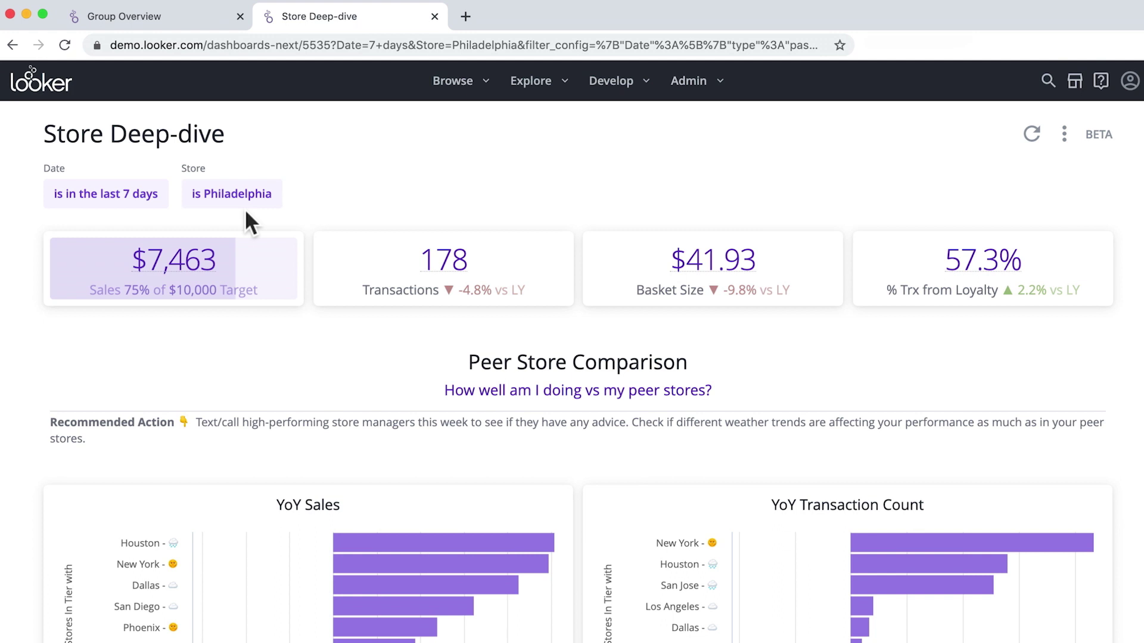
{"action": "scroll", "coordinate": [244, 208], "scroll_direction": "down", "scroll_amount": 5}
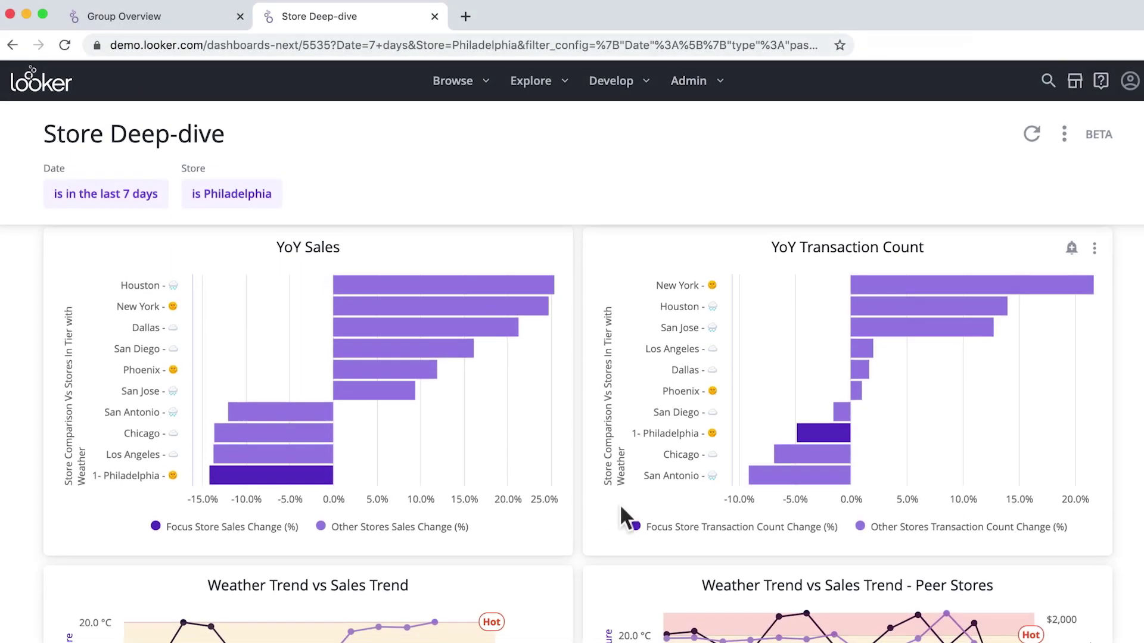
{"action": "scroll", "coordinate": [621, 508], "scroll_direction": "down", "scroll_amount": 3}
{"action": "scroll", "coordinate": [621, 508], "scroll_direction": "down", "scroll_amount": 1}
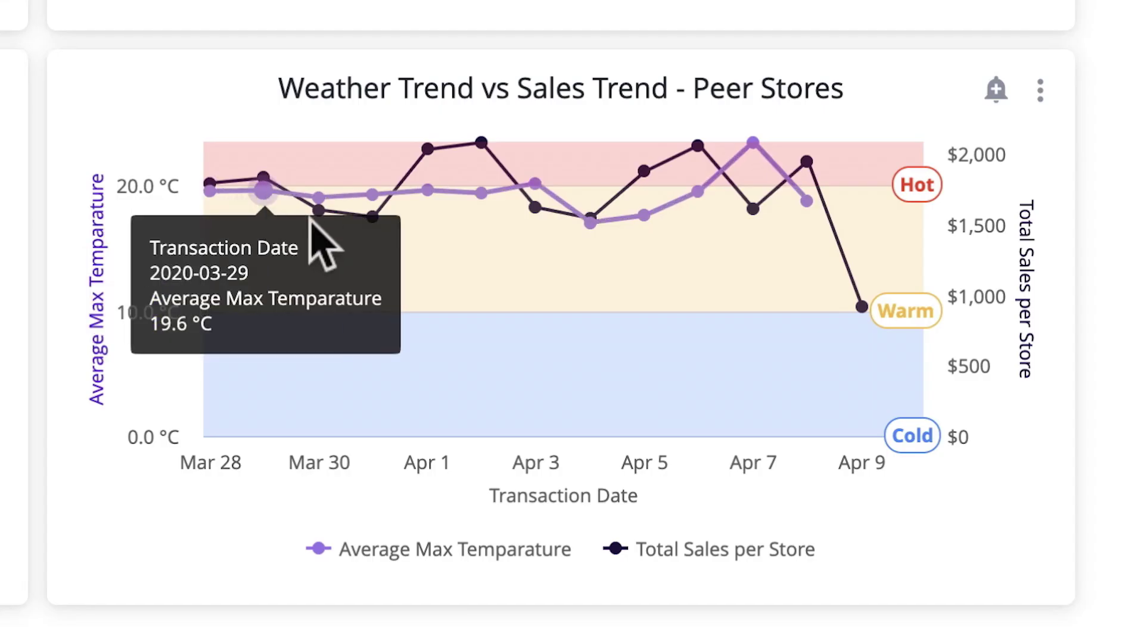
{"action": "mouse_move", "coordinate": [786, 435]}
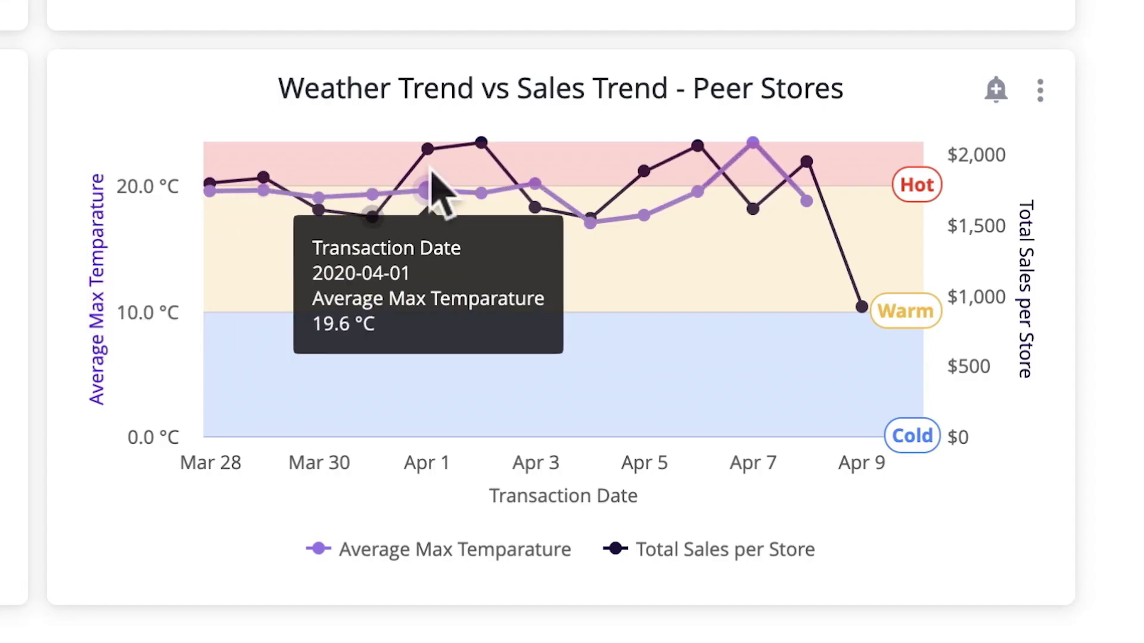
{"action": "mouse_move", "coordinate": [804, 191]}
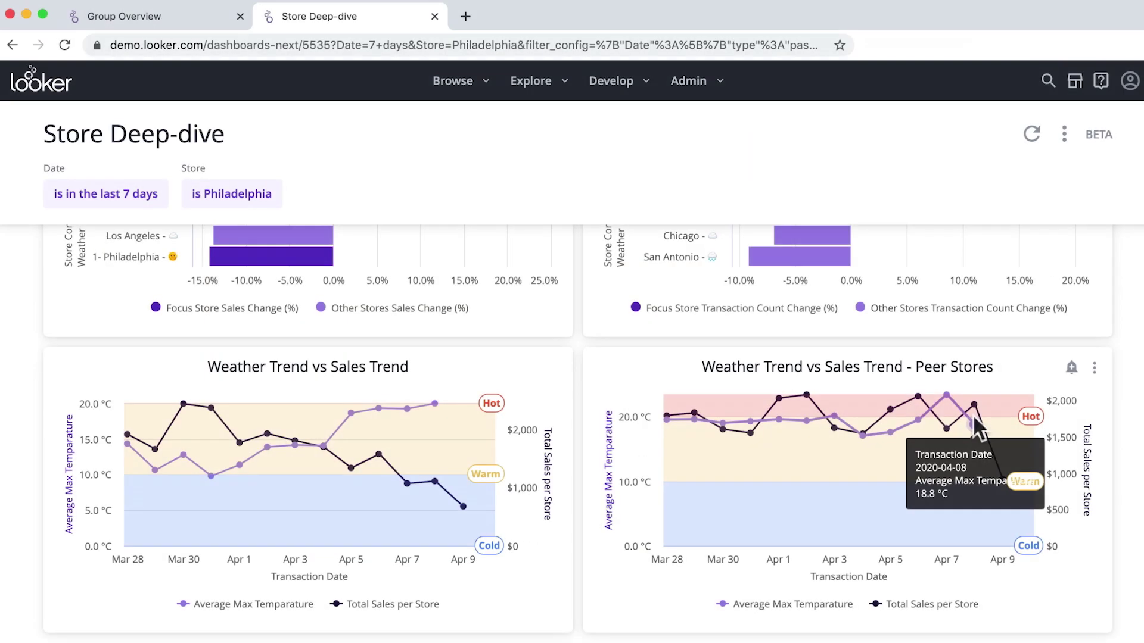
{"action": "scroll", "coordinate": [976, 420], "scroll_direction": "down", "scroll_amount": 7}
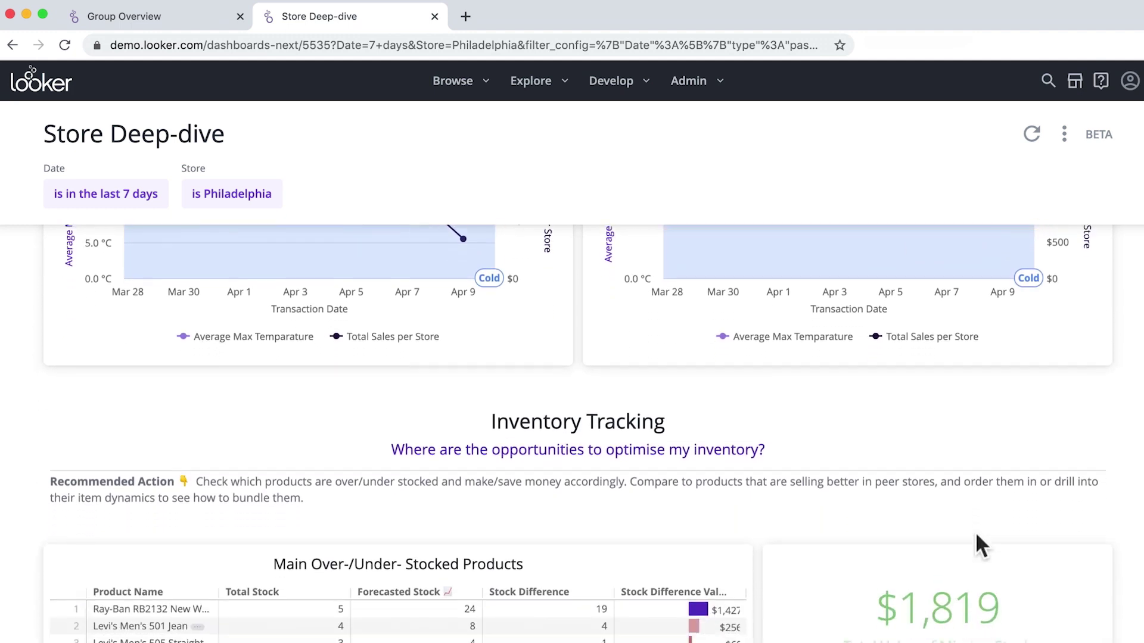
{"action": "scroll", "coordinate": [977, 536], "scroll_direction": "down", "scroll_amount": 4}
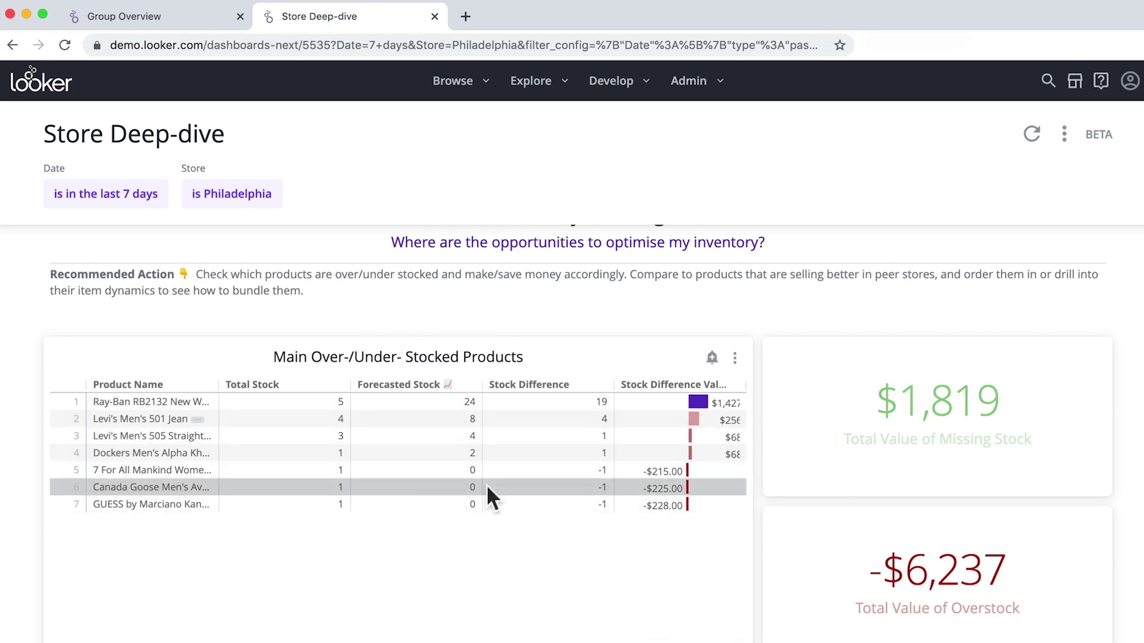
{"action": "scroll", "coordinate": [486, 485], "scroll_direction": "down", "scroll_amount": 4}
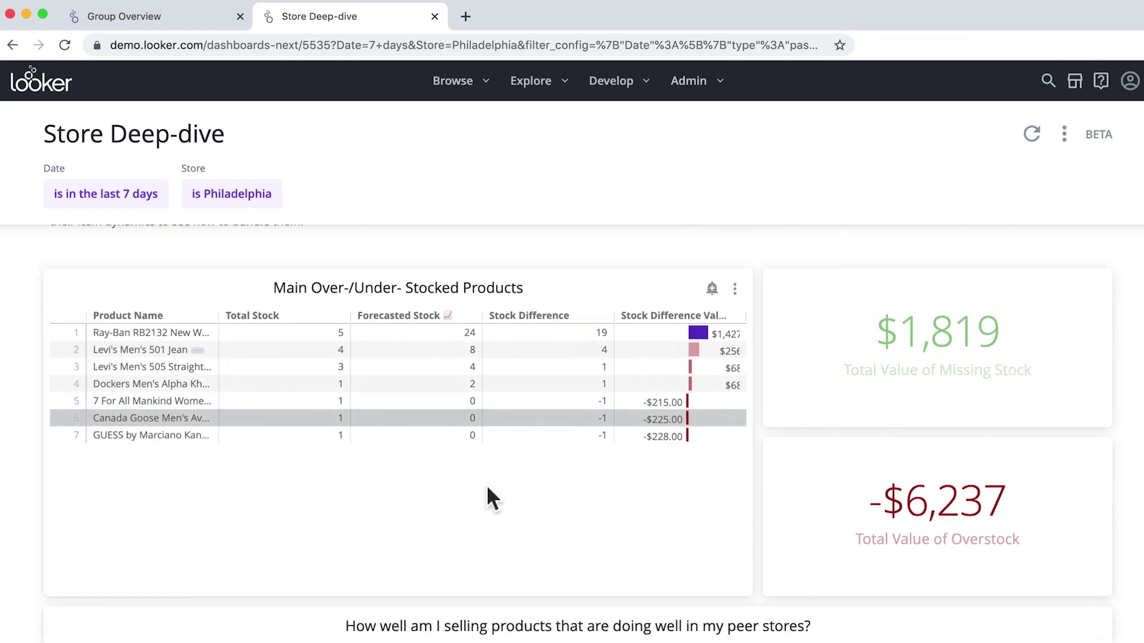
{"action": "scroll", "coordinate": [487, 485], "scroll_direction": "down", "scroll_amount": 5}
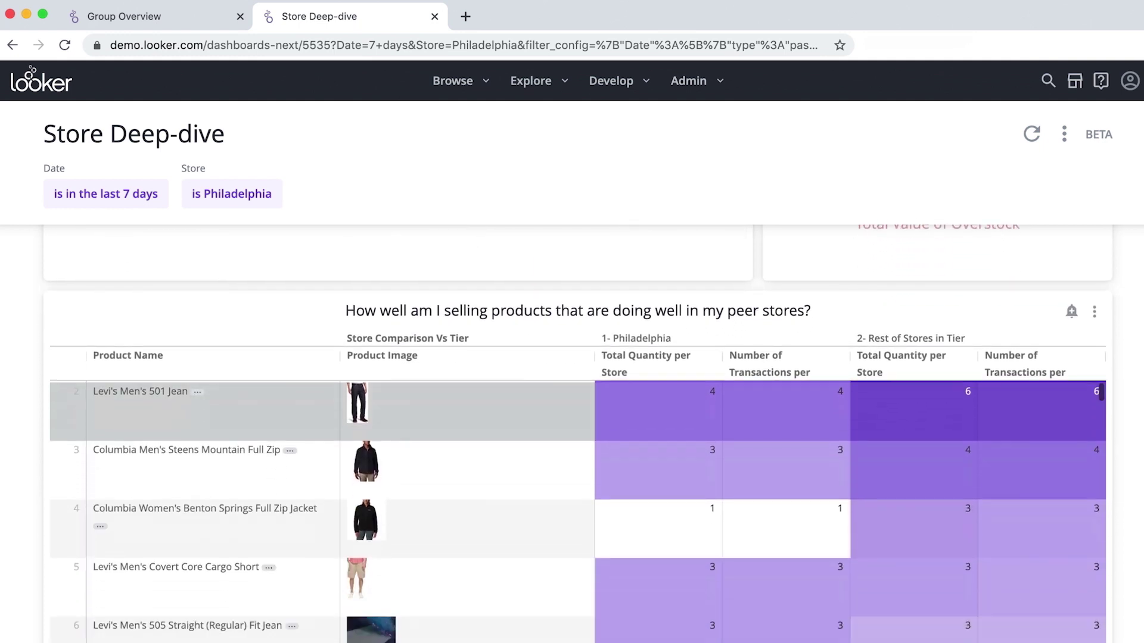
{"action": "scroll", "coordinate": [486, 484], "scroll_direction": "down", "scroll_amount": 4}
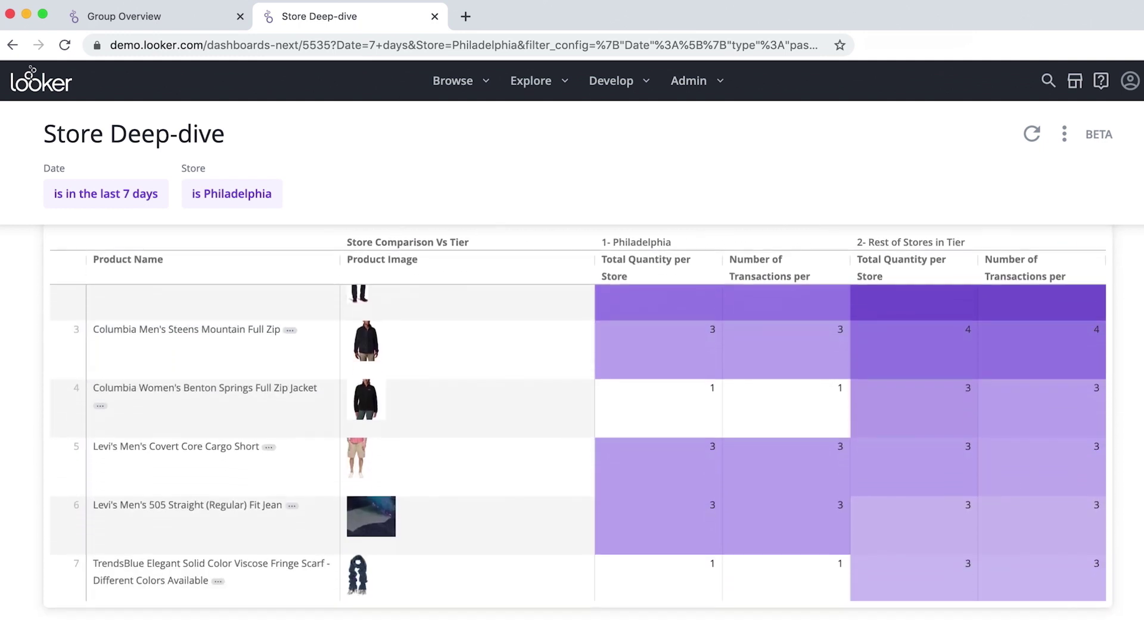
{"action": "scroll", "coordinate": [486, 484], "scroll_direction": "down", "scroll_amount": 6}
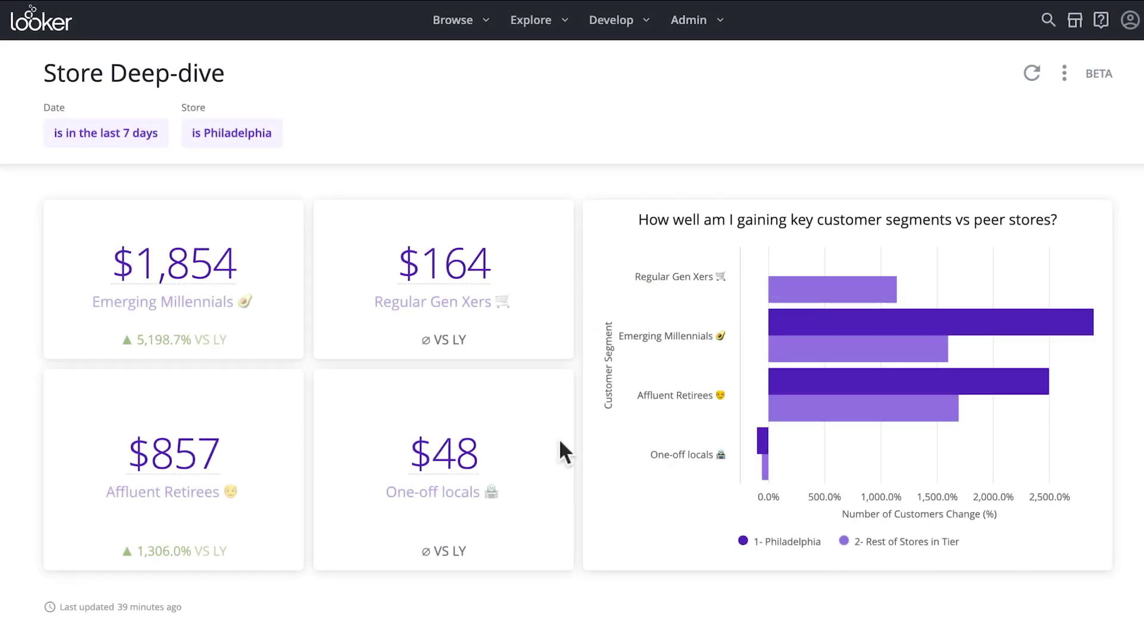
{"action": "scroll", "coordinate": [559, 438], "scroll_direction": "up", "scroll_amount": 1}
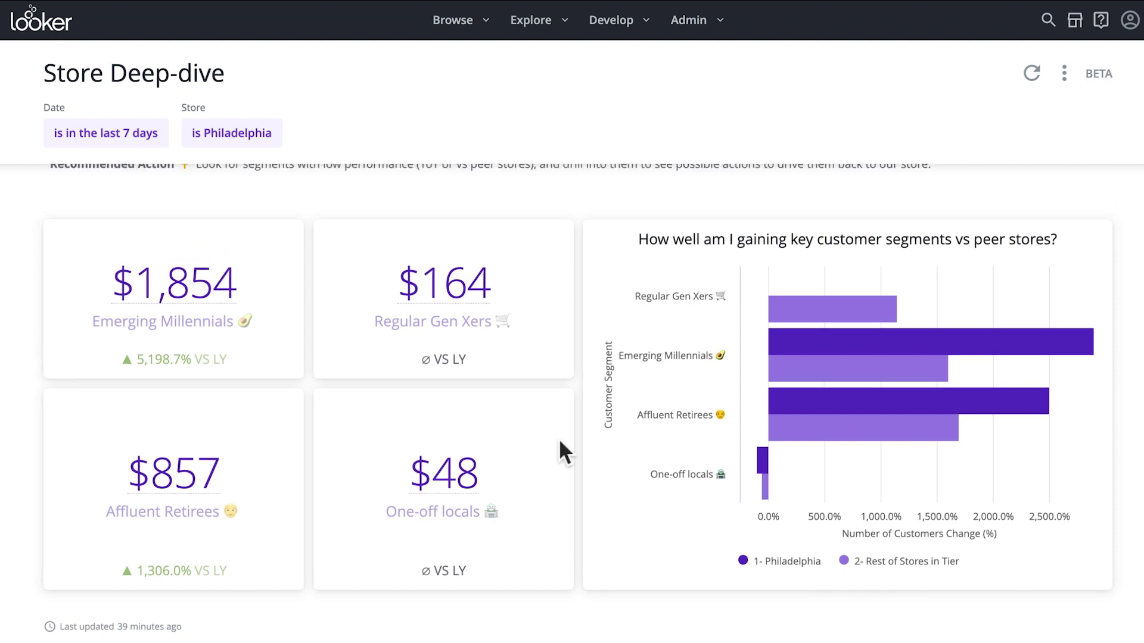
- Open the Transaction Detail explore
{"action": "left_click", "coordinate": [537, 22]}
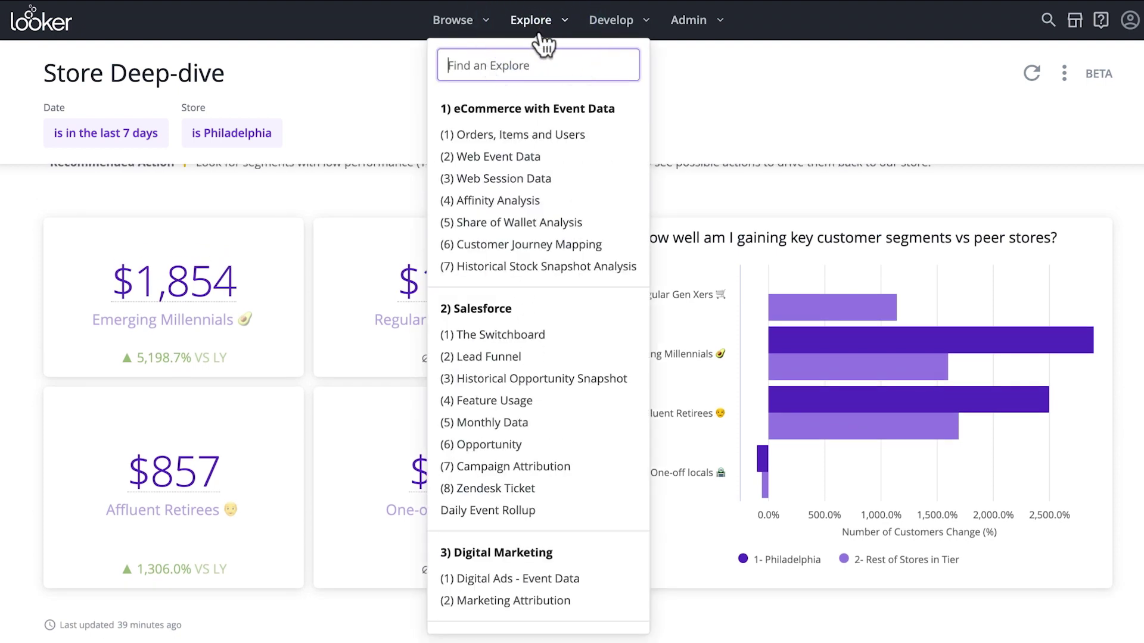
{"action": "scroll", "coordinate": [547, 233], "scroll_direction": "down", "scroll_amount": 6}
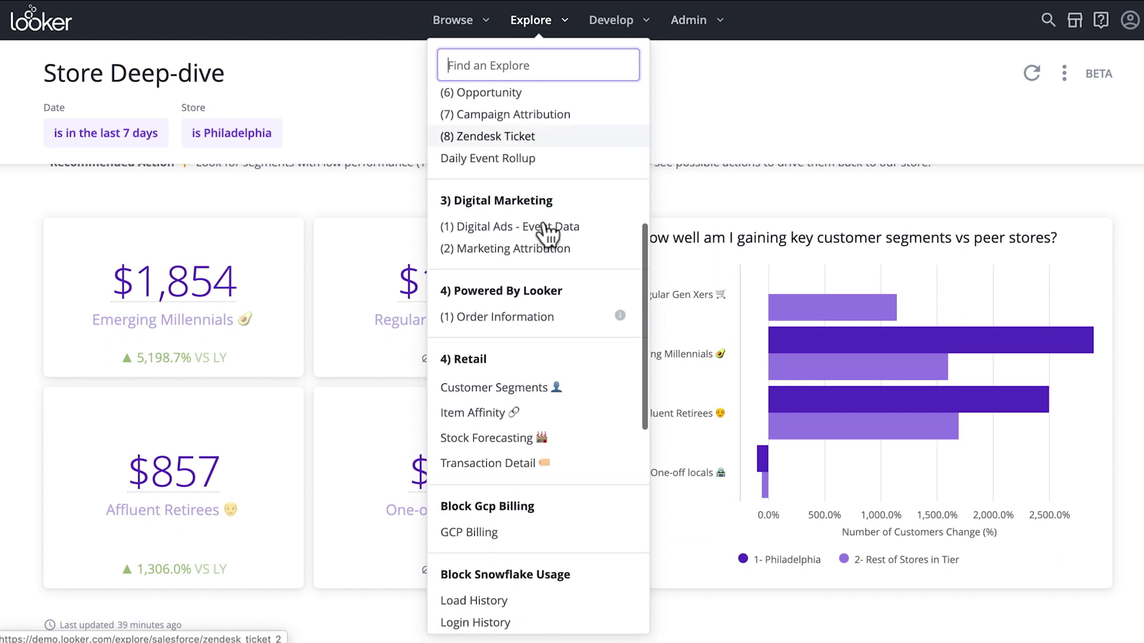
{"action": "left_click", "coordinate": [500, 460]}
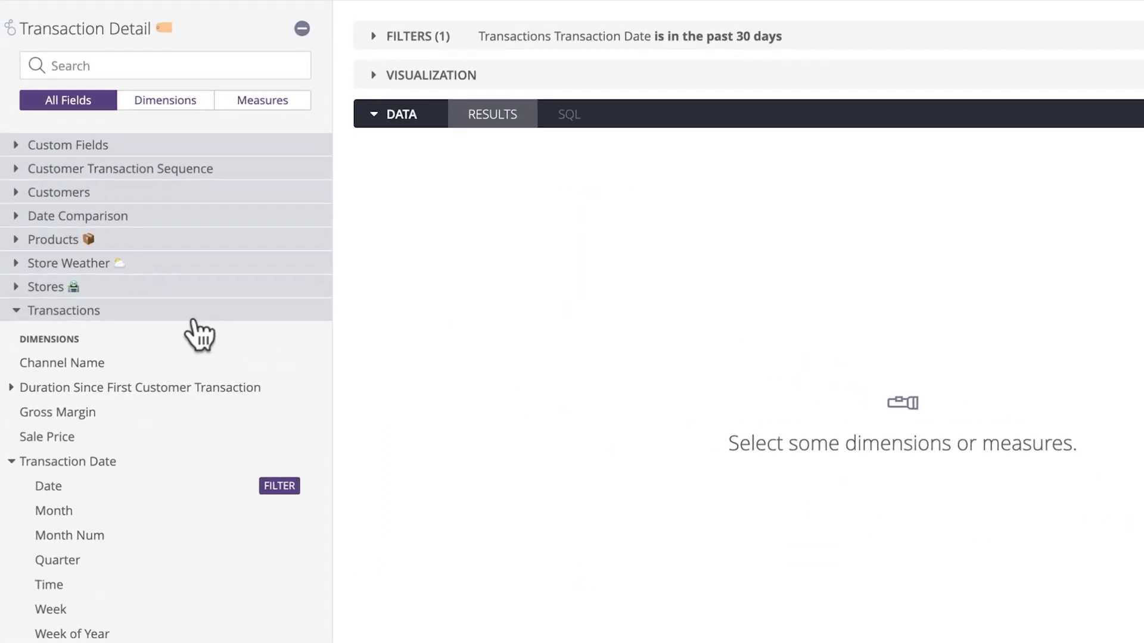
- Add the Total Sales measure and highlight the summed sale_price in the generated SQL
{"action": "left_click", "coordinate": [193, 311]}
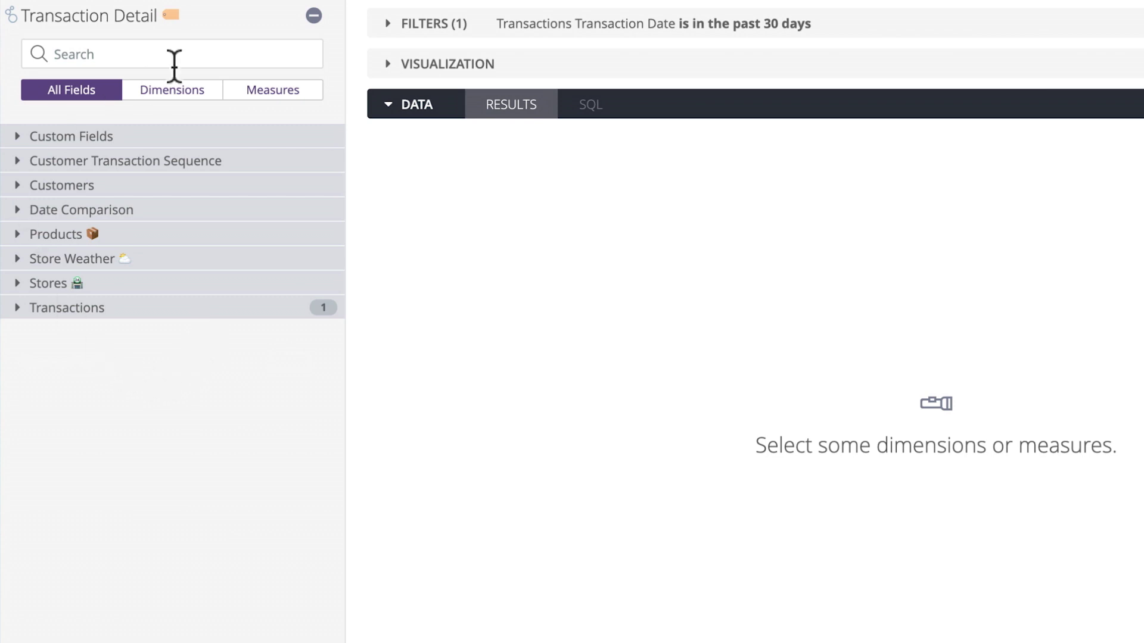
{"action": "left_click", "coordinate": [157, 311]}
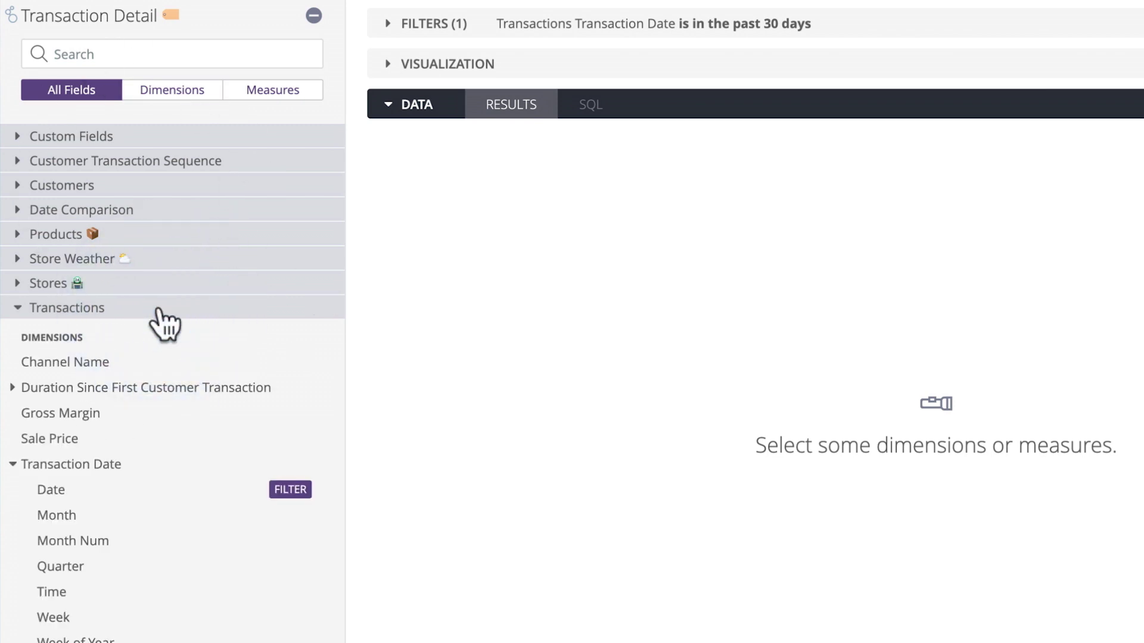
{"action": "scroll", "coordinate": [164, 325], "scroll_direction": "down", "scroll_amount": 5}
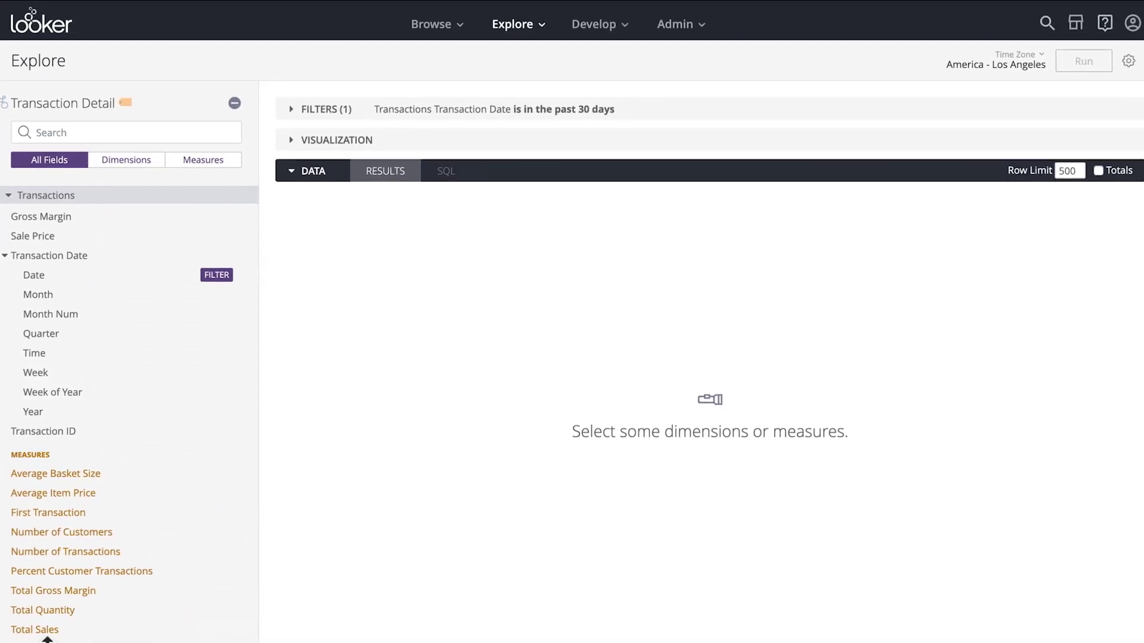
{"action": "left_click", "coordinate": [37, 631]}
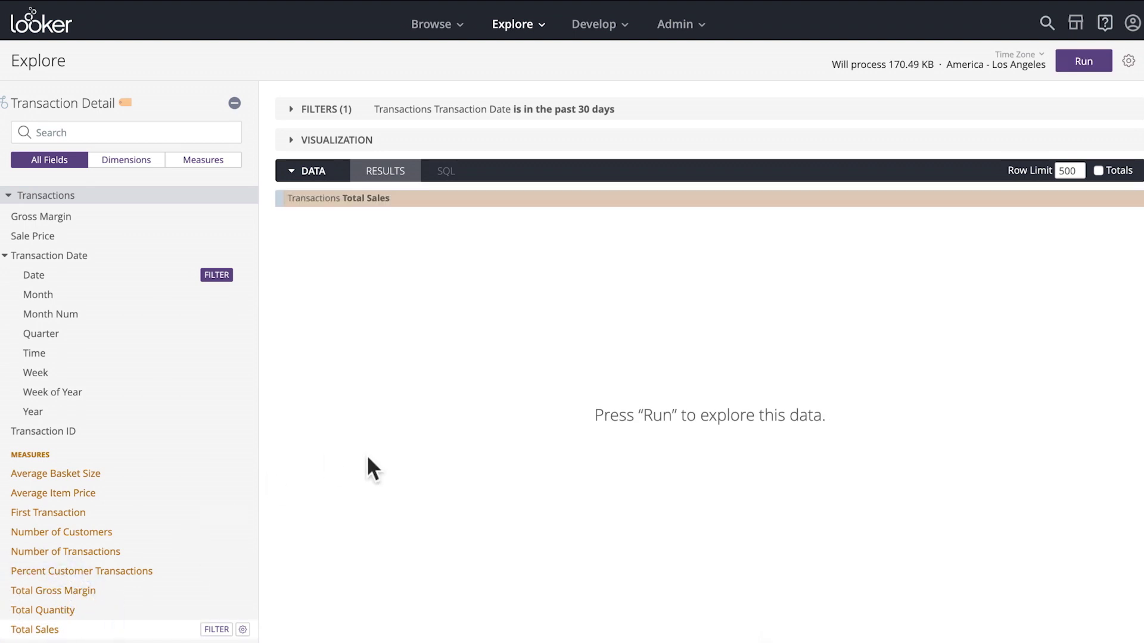
{"action": "left_click", "coordinate": [448, 176]}
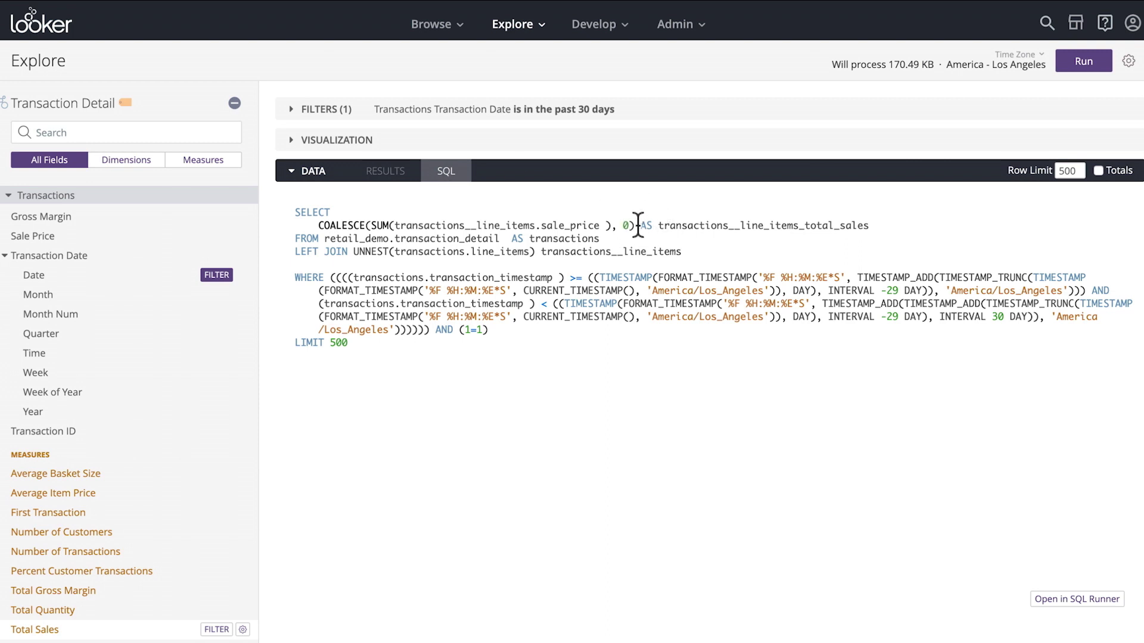
{"action": "left_click_drag", "start_coordinate": [635, 225], "coordinate": [371, 225]}
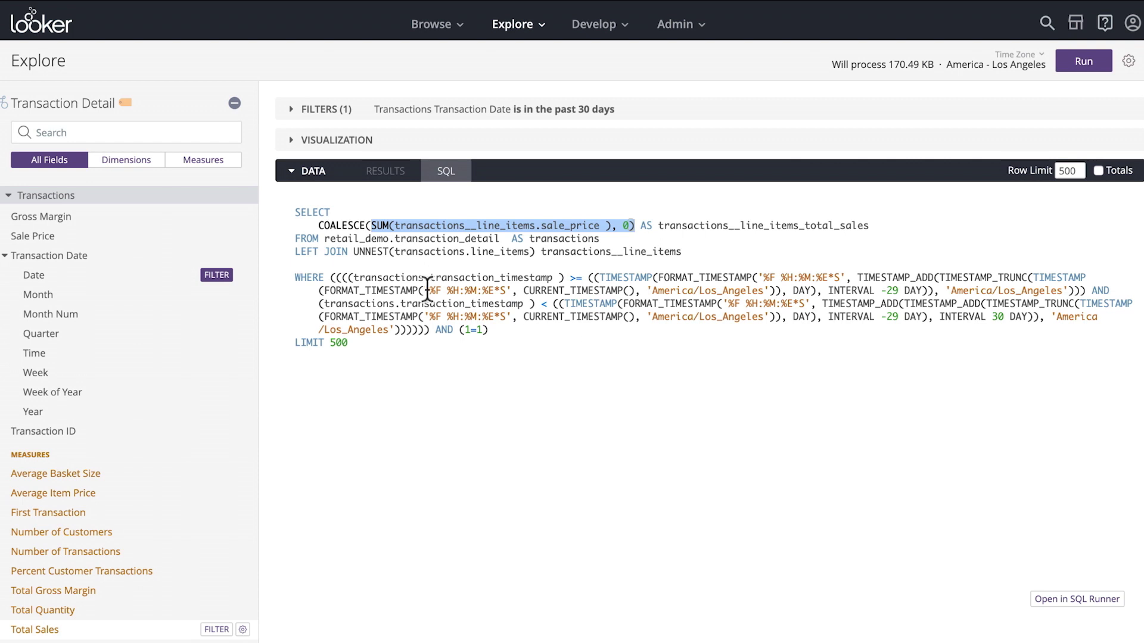
- Add transaction Date as a dimension and pivot the results by Customer Segment
{"action": "left_click", "coordinate": [40, 276]}
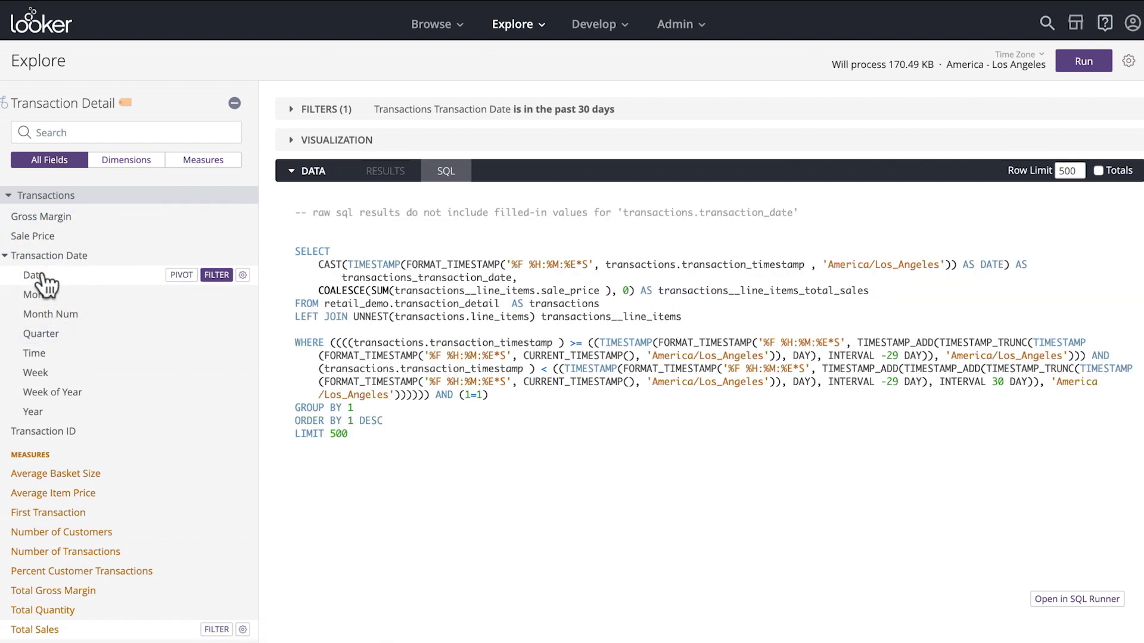
{"action": "left_click", "coordinate": [385, 173]}
{"action": "left_click", "coordinate": [122, 134]}
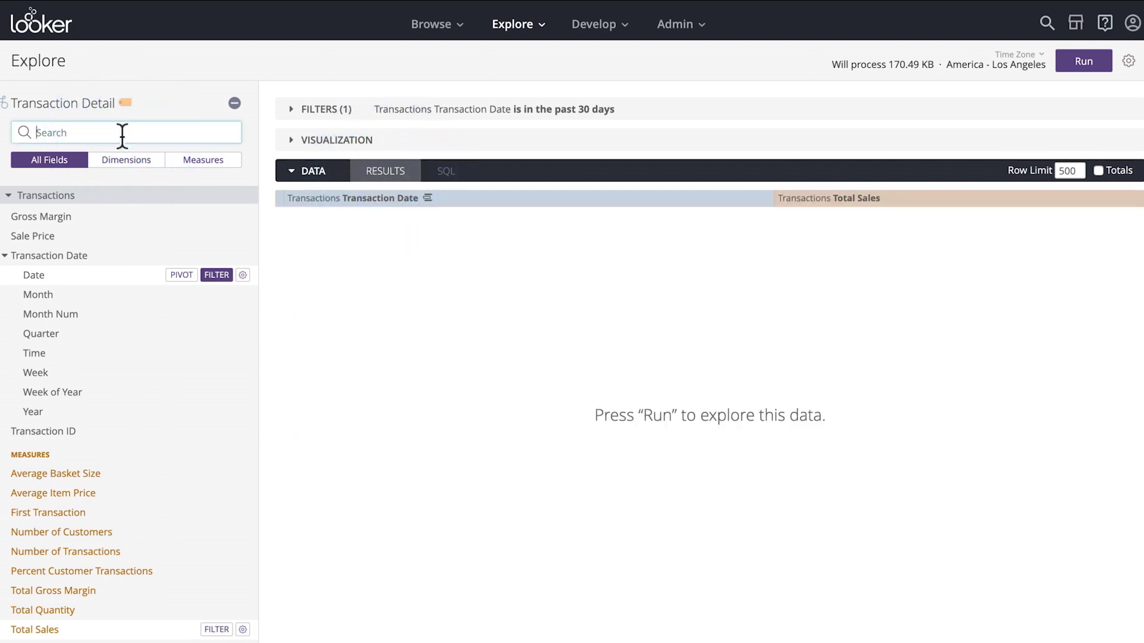
{"action": "type", "text": "segmen"}
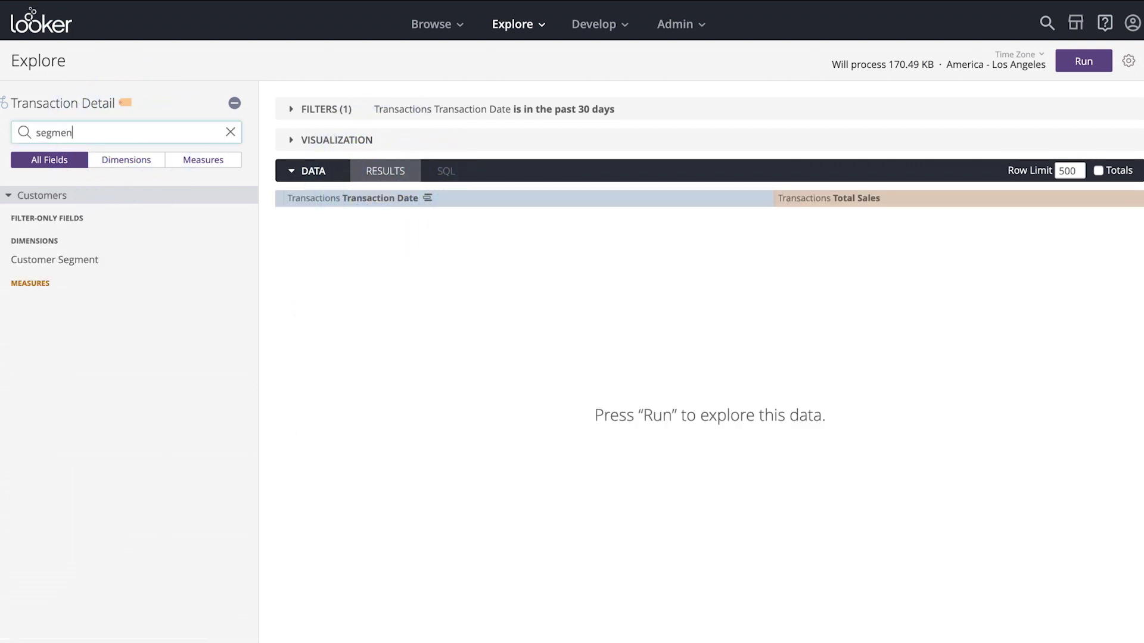
{"action": "left_click", "coordinate": [182, 259]}
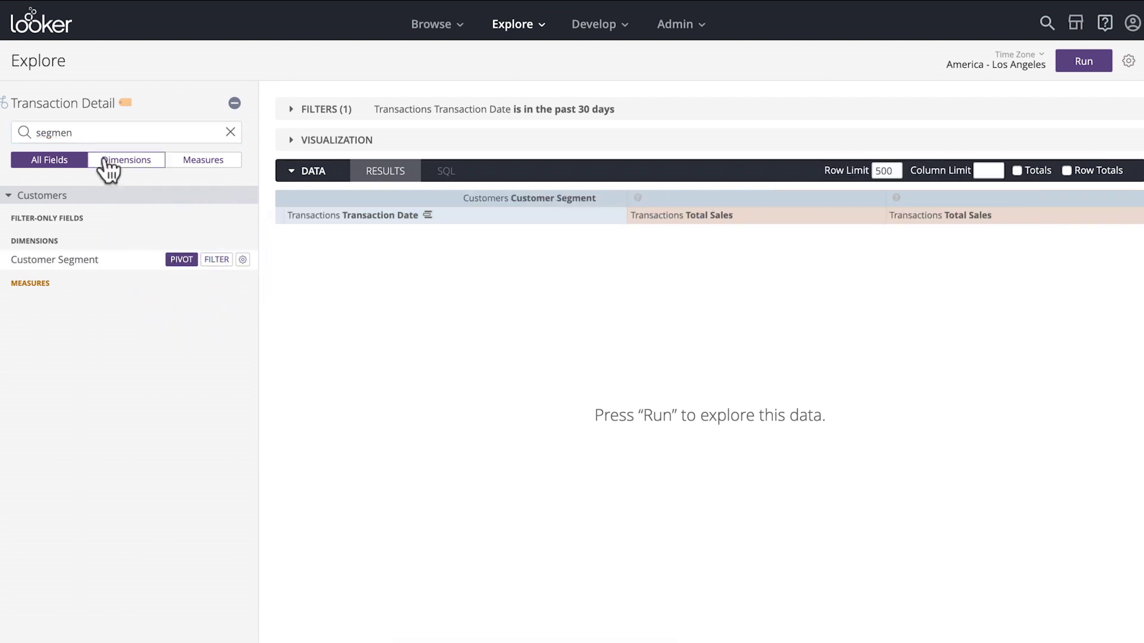
- Filter Store Name to Philadelphia and run the query
{"action": "double_click", "coordinate": [90, 132]}
{"action": "key", "text": "BackSpace"}
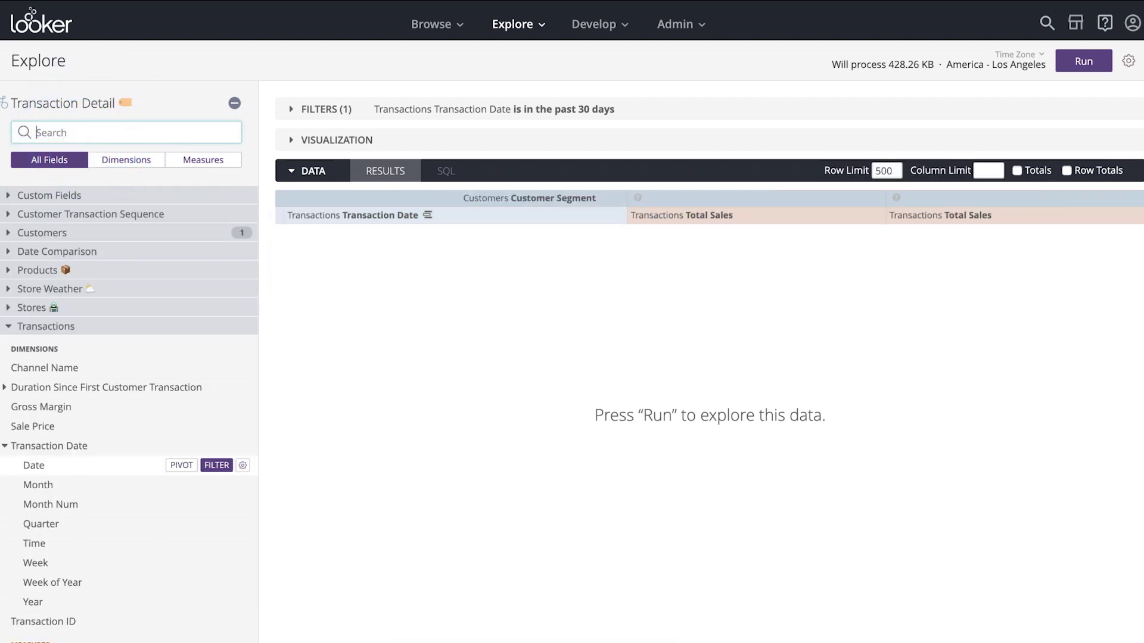
{"action": "type", "text": "store nam"}
{"action": "mouse_move", "coordinate": [120, 268]}
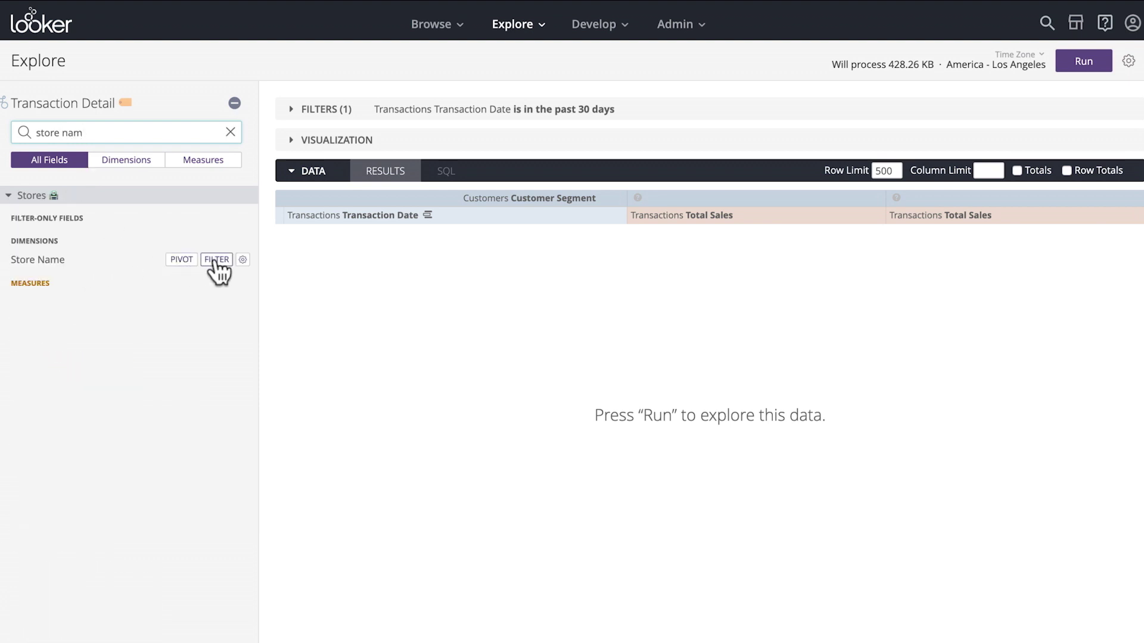
{"action": "left_click", "coordinate": [215, 262]}
{"action": "type", "text": "Ph"}
{"action": "left_click", "coordinate": [720, 168]}
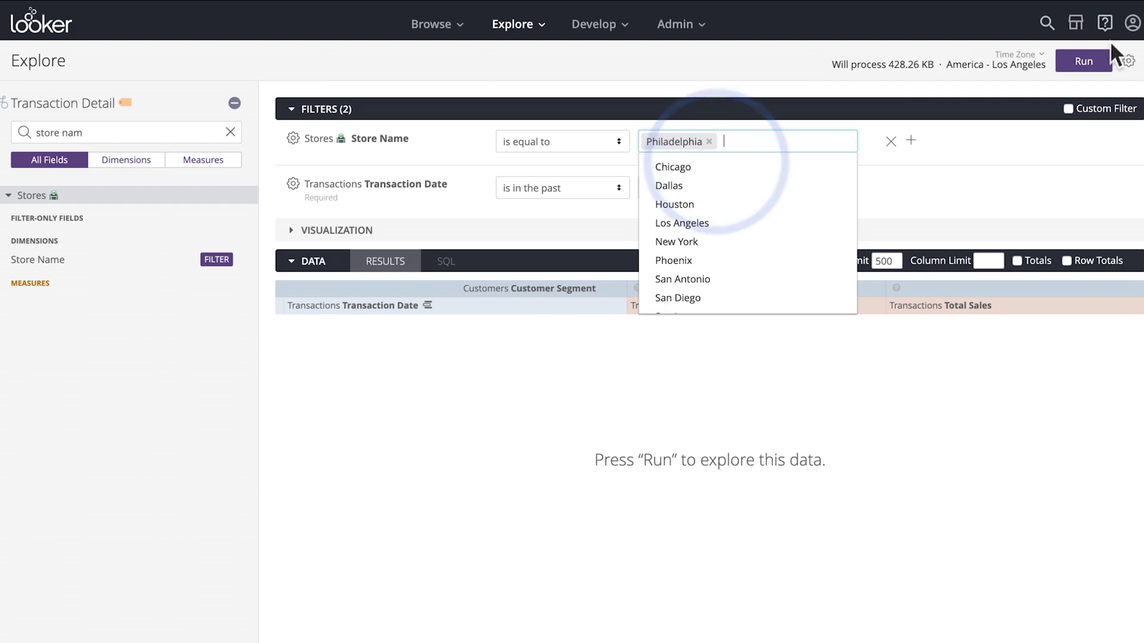
{"action": "left_click", "coordinate": [1084, 63]}
- Show the results as a column chart with the empty ∅ series hidden
{"action": "left_click", "coordinate": [305, 110]}
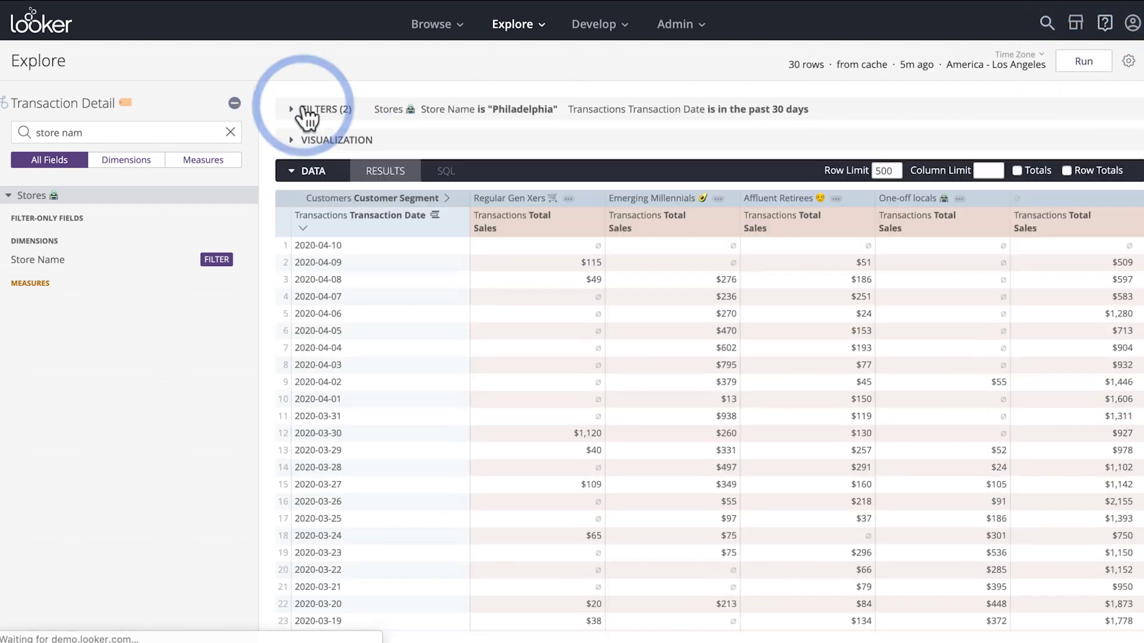
{"action": "left_click", "coordinate": [310, 170]}
{"action": "left_click", "coordinate": [316, 141]}
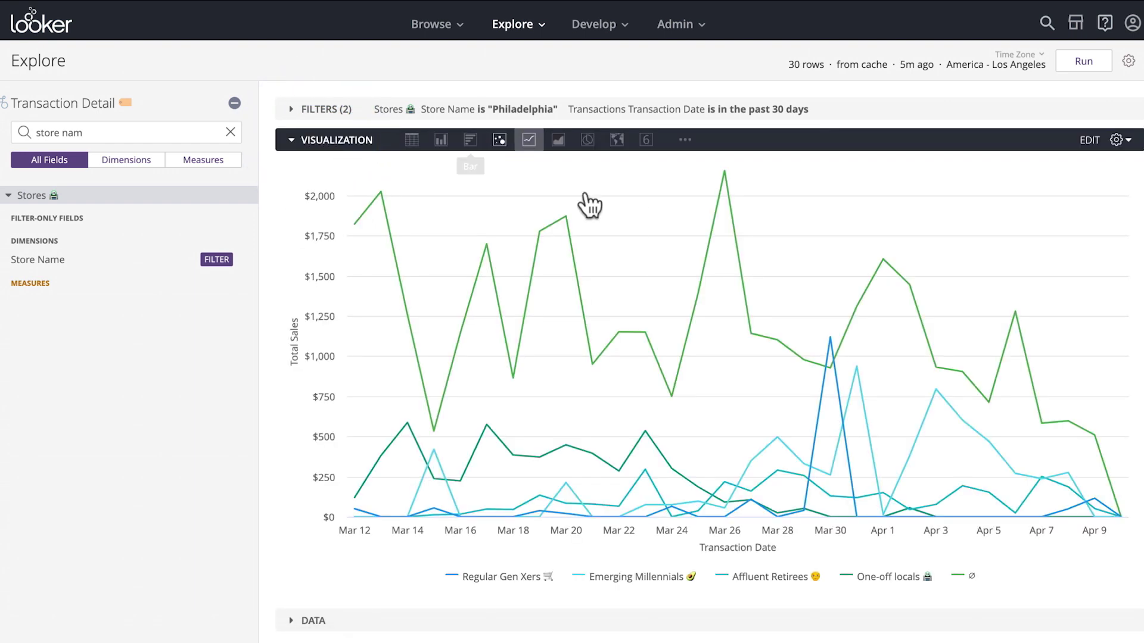
{"action": "left_click", "coordinate": [969, 577]}
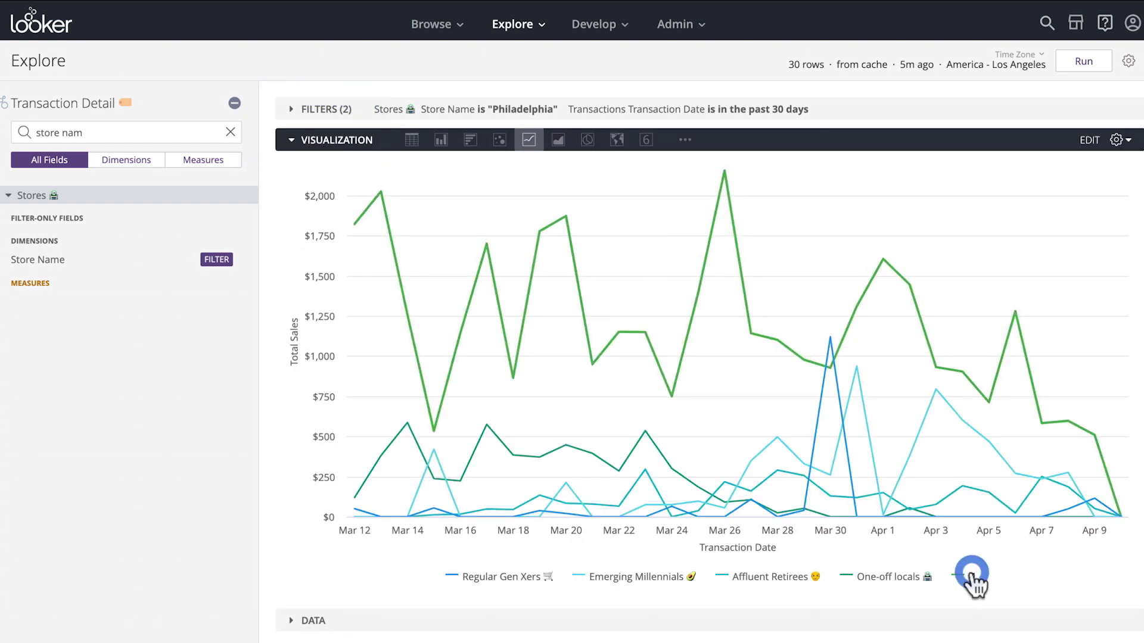
{"action": "left_click", "coordinate": [441, 139]}
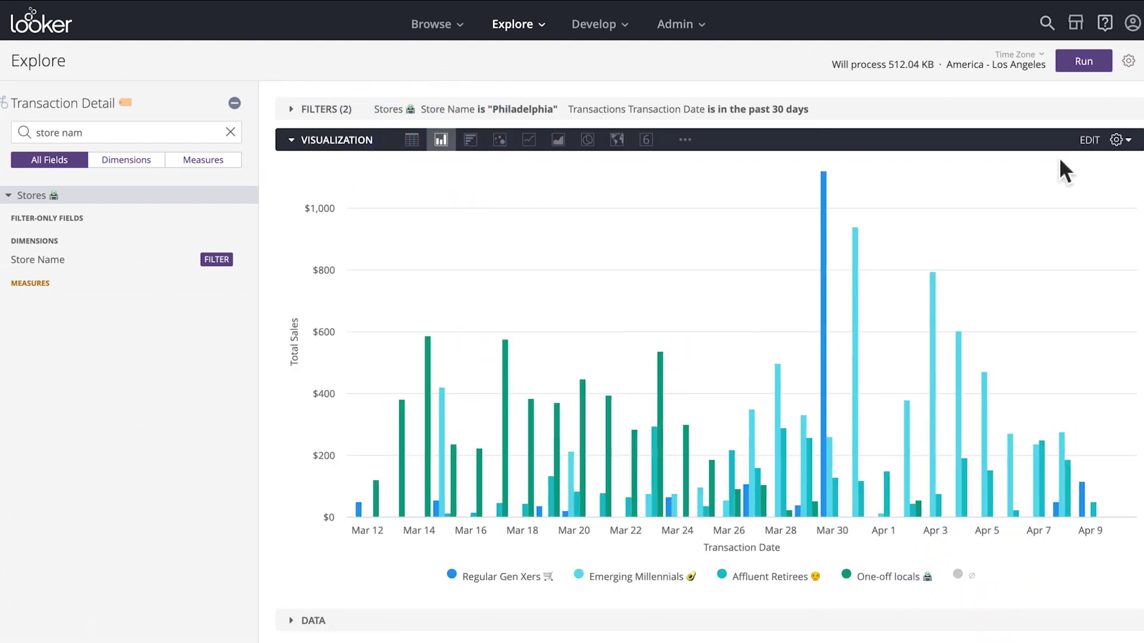
- Stack the columns and apply a new colour palette in the Series settings
{"action": "left_click", "coordinate": [1096, 141]}
{"action": "left_click", "coordinate": [935, 234]}
{"action": "left_click", "coordinate": [981, 162]}
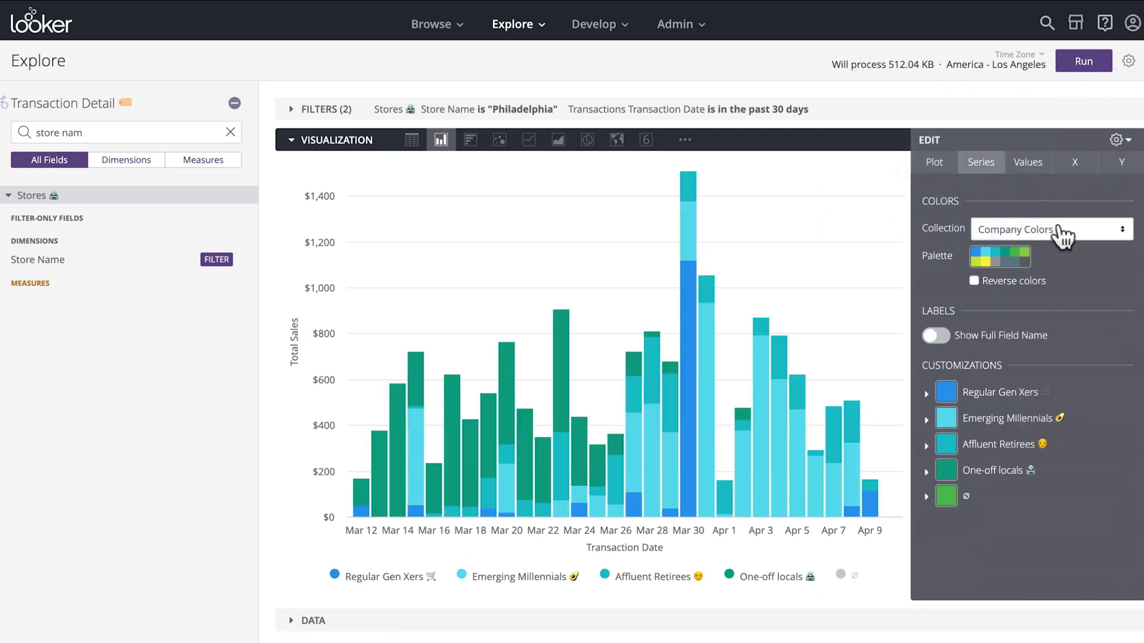
{"action": "left_click", "coordinate": [1062, 236]}
{"action": "key", "text": "Escape"}
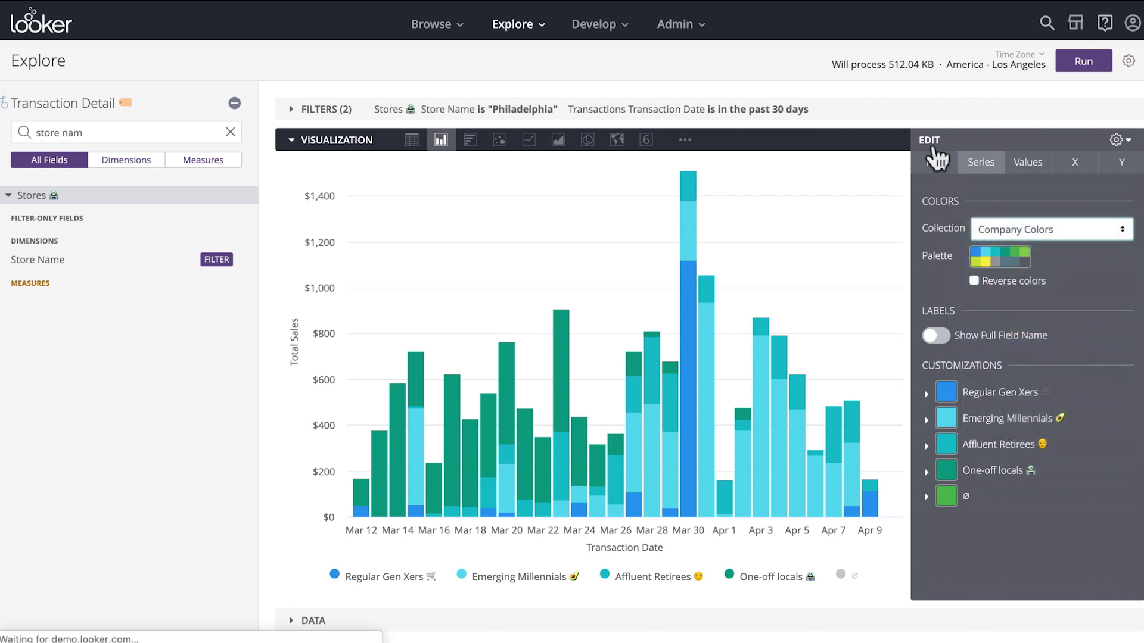
{"action": "left_click", "coordinate": [933, 142]}
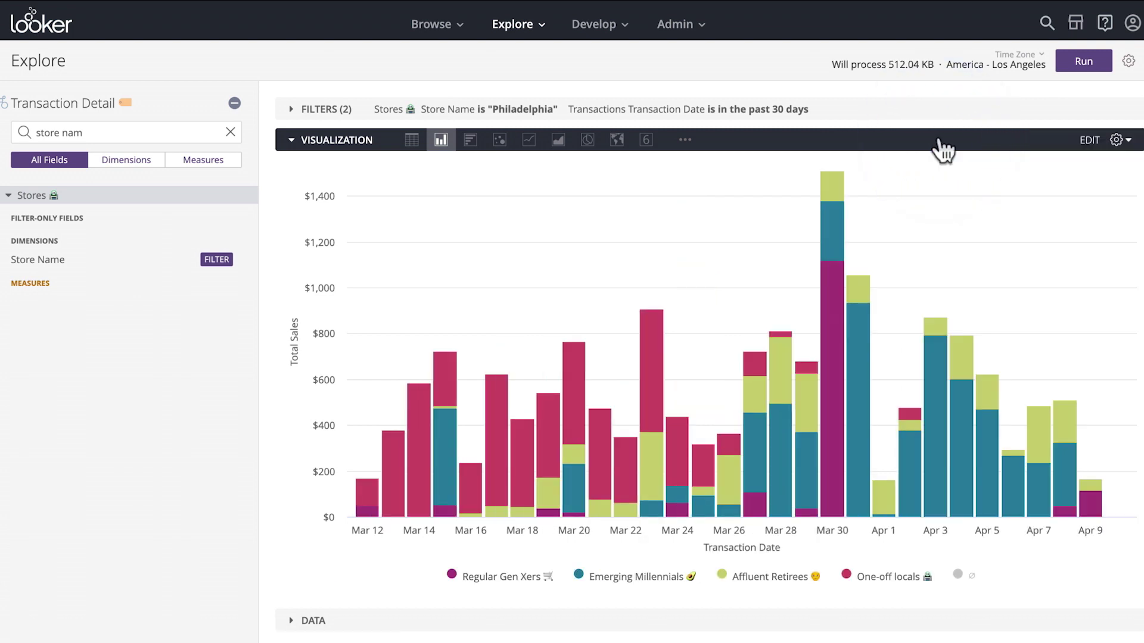
{"action": "mouse_move", "coordinate": [522, 451]}
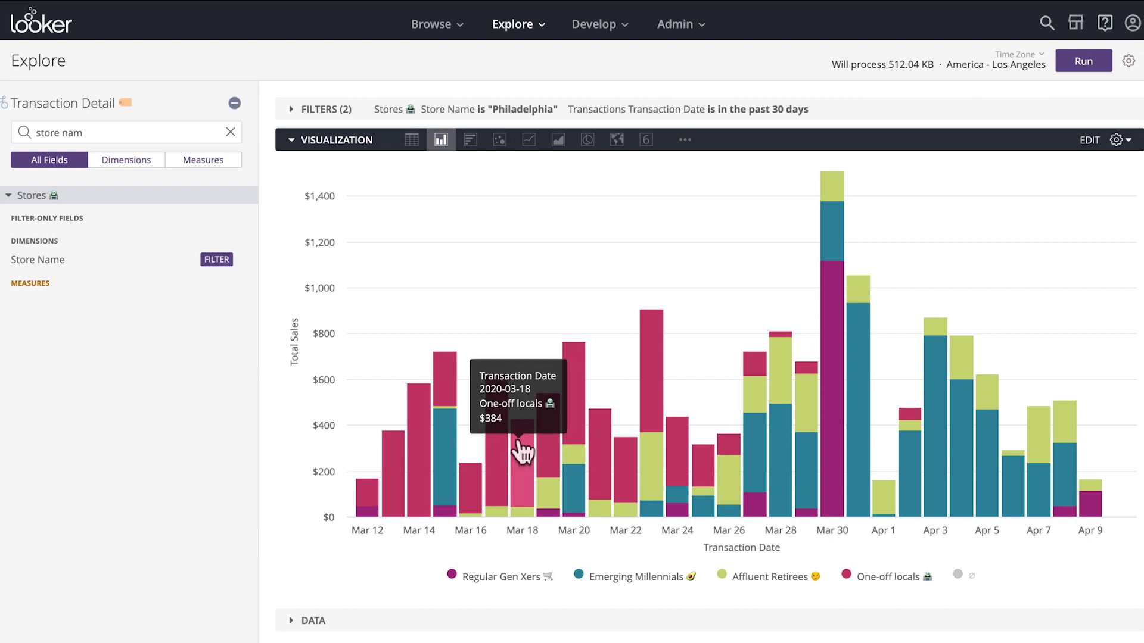
{"action": "mouse_move", "coordinate": [419, 420]}
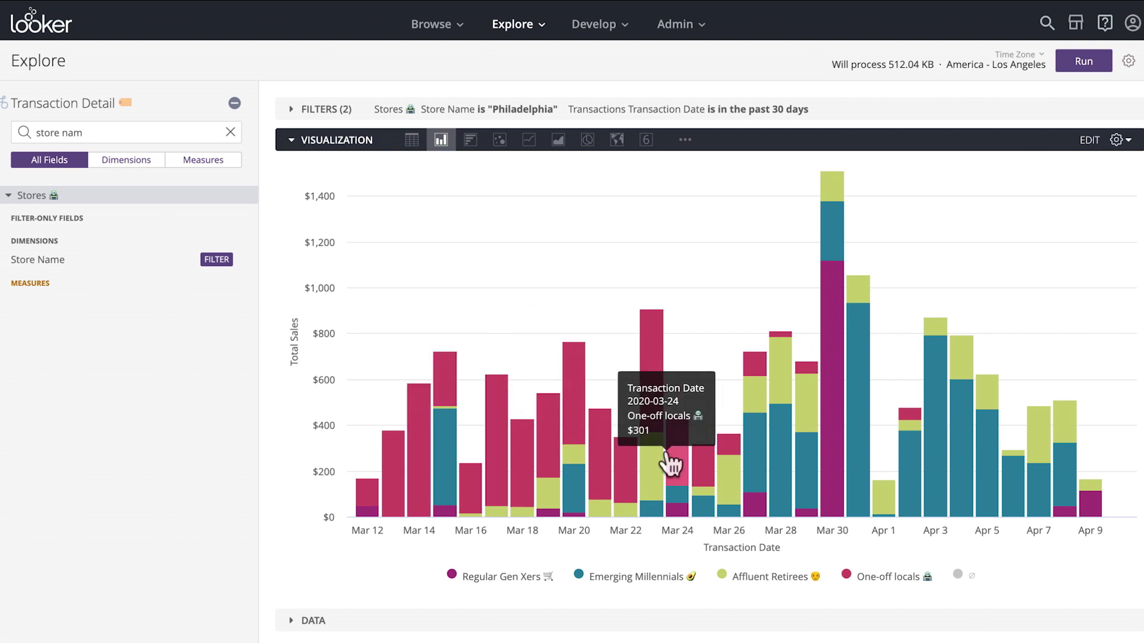
{"action": "mouse_move", "coordinate": [774, 456]}
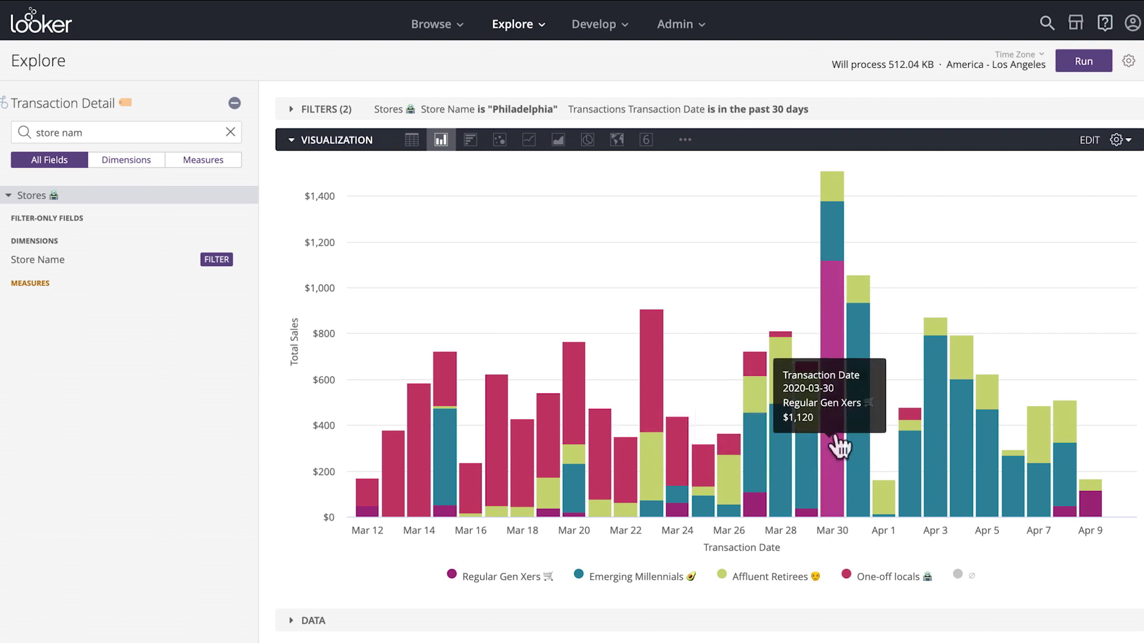
{"action": "mouse_move", "coordinate": [865, 424]}
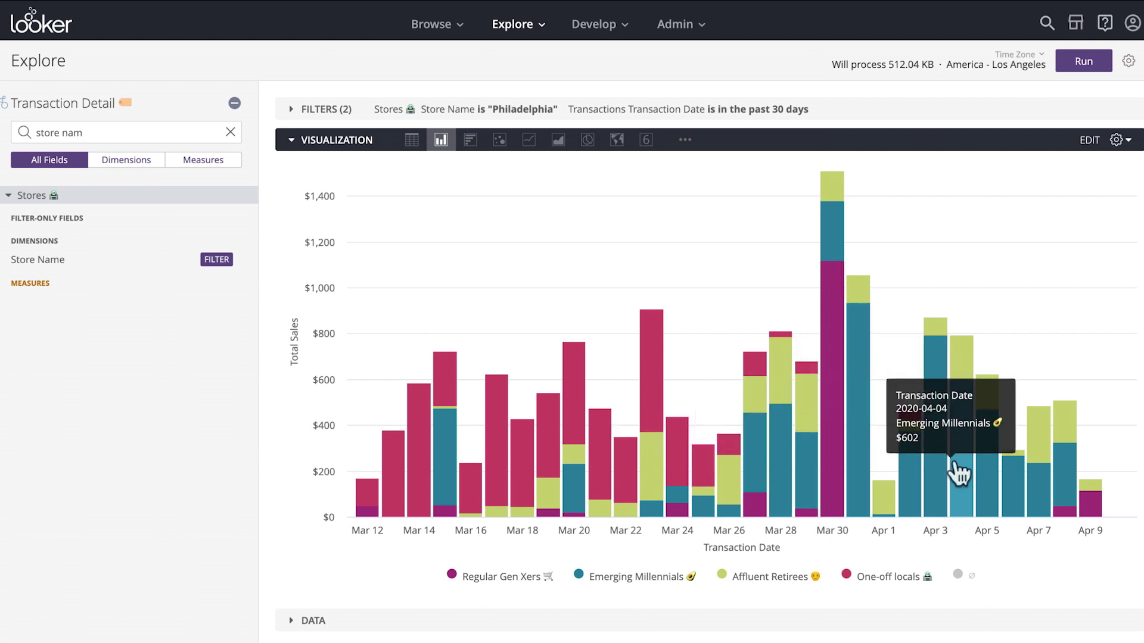
{"action": "mouse_move", "coordinate": [991, 485]}
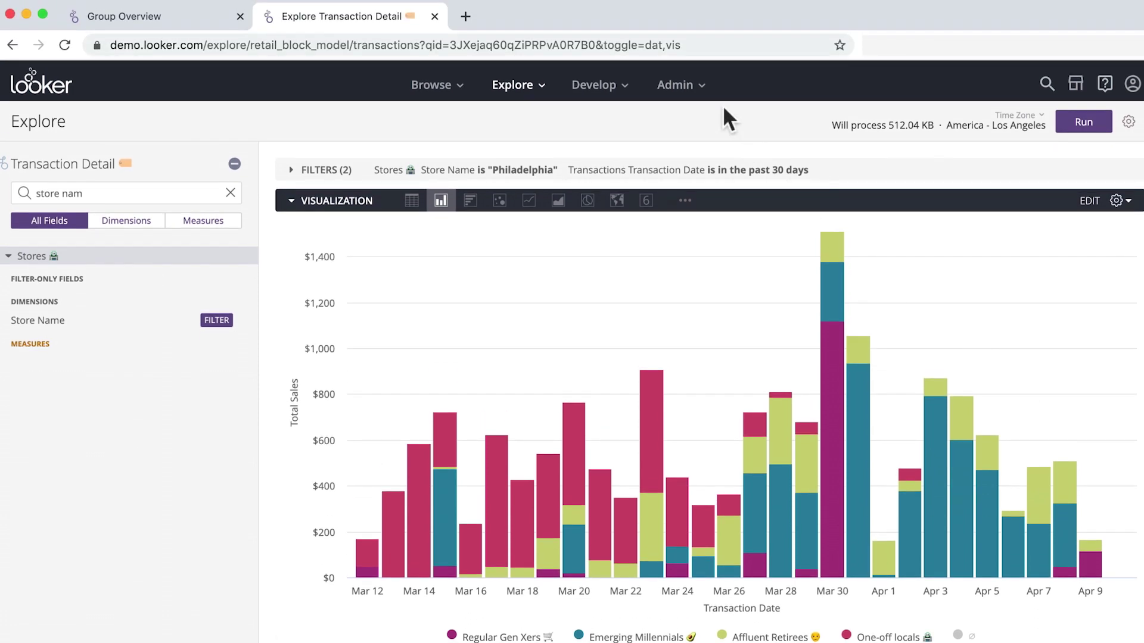
- Save the stacked chart via Save & Schedule titled 'Philly store report' and view the Look
{"action": "left_click", "coordinate": [621, 43]}
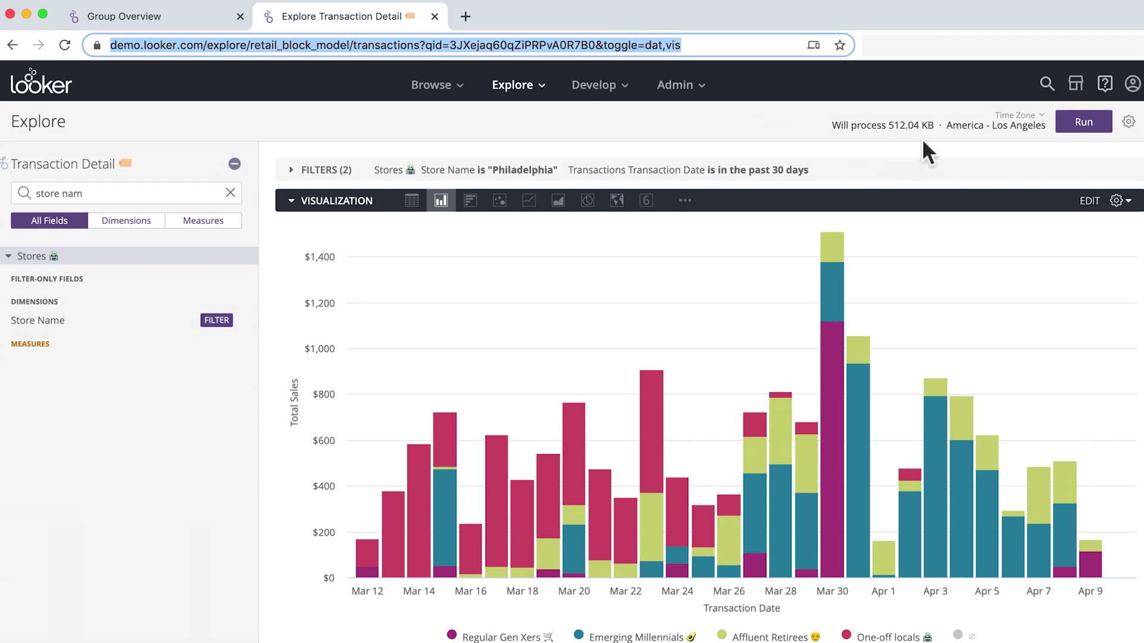
{"action": "left_click", "coordinate": [1128, 123]}
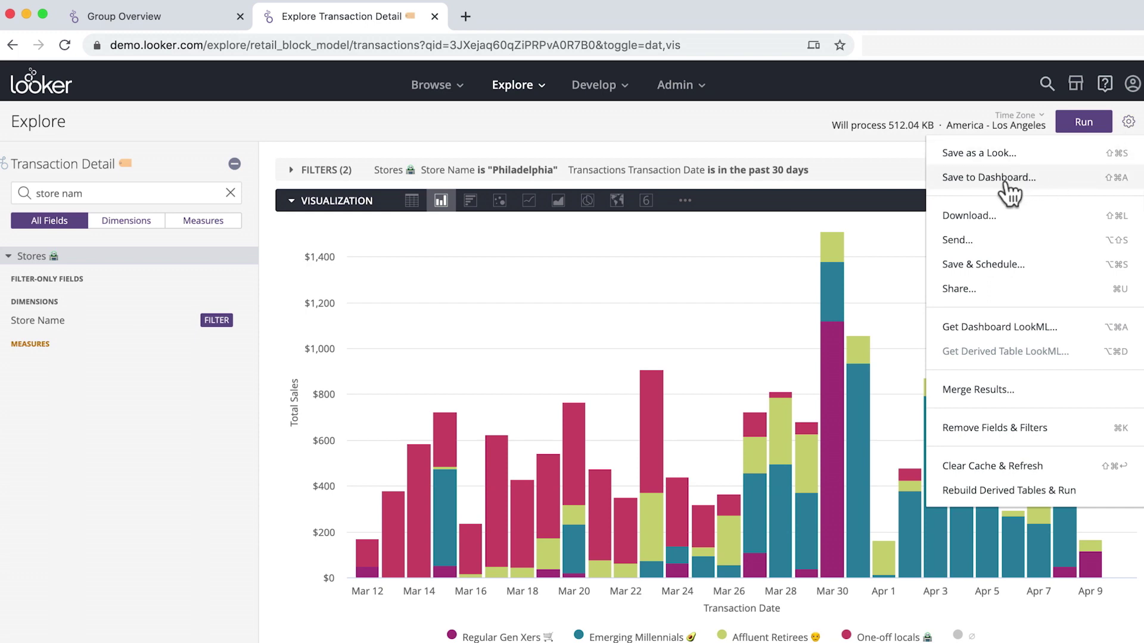
{"action": "left_click", "coordinate": [1021, 265]}
{"action": "left_click", "coordinate": [470, 167]}
{"action": "type", "text": "Philly store report"}
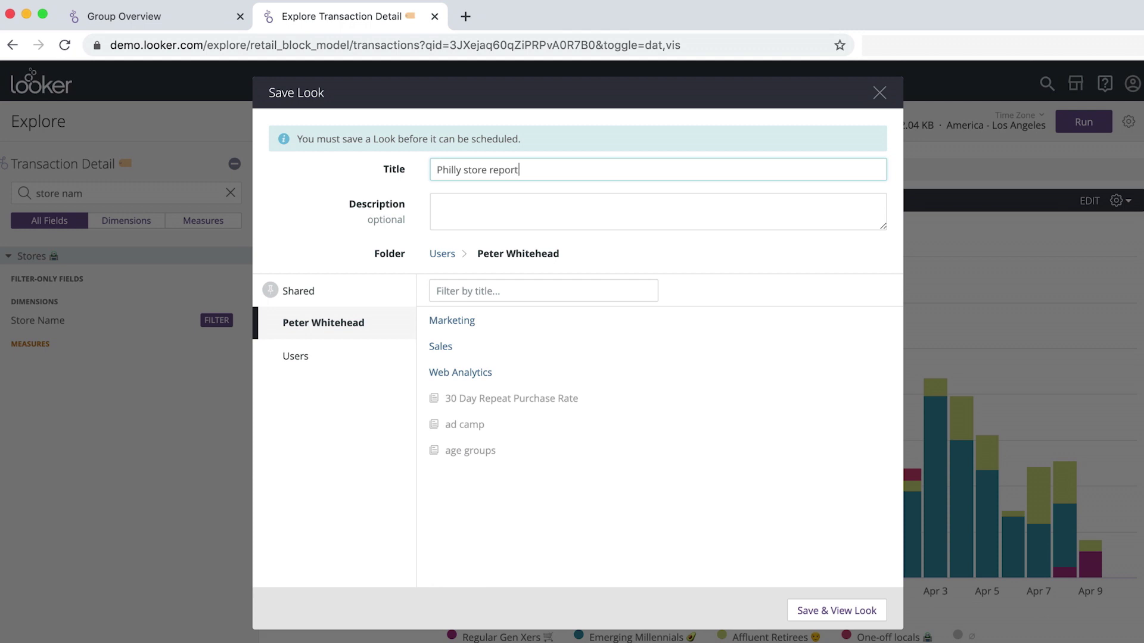
{"action": "left_click", "coordinate": [819, 609]}
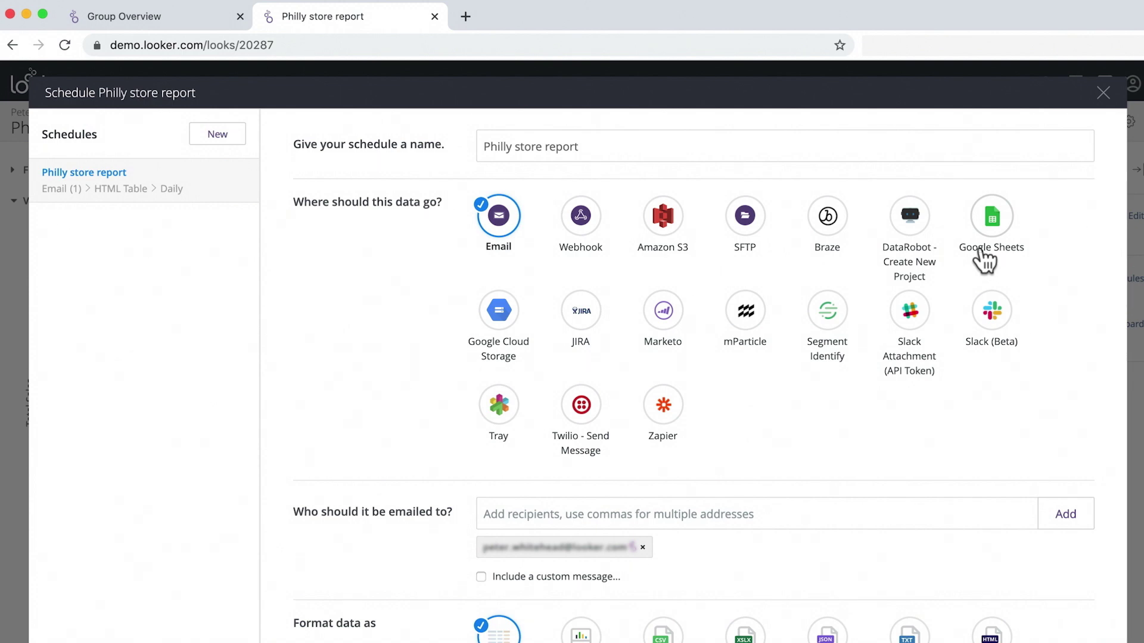
{"action": "scroll", "coordinate": [980, 251], "scroll_direction": "down", "scroll_amount": 6}
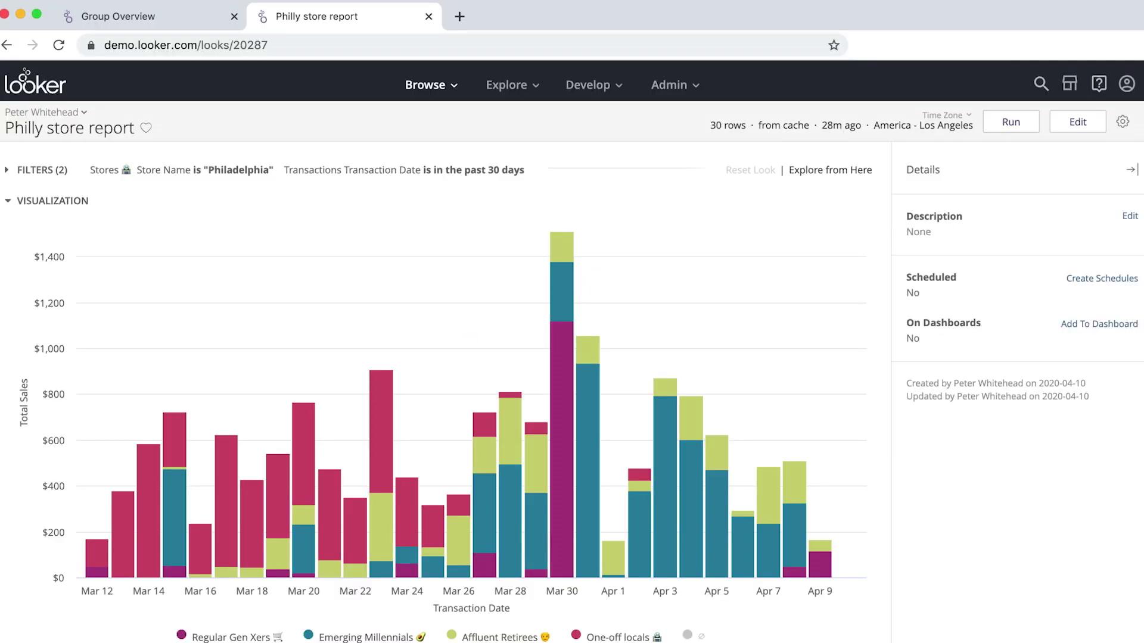
- Open the retail LookML project from Develop and switch to the retail_block_model.model tab
{"action": "left_click", "coordinate": [595, 93]}
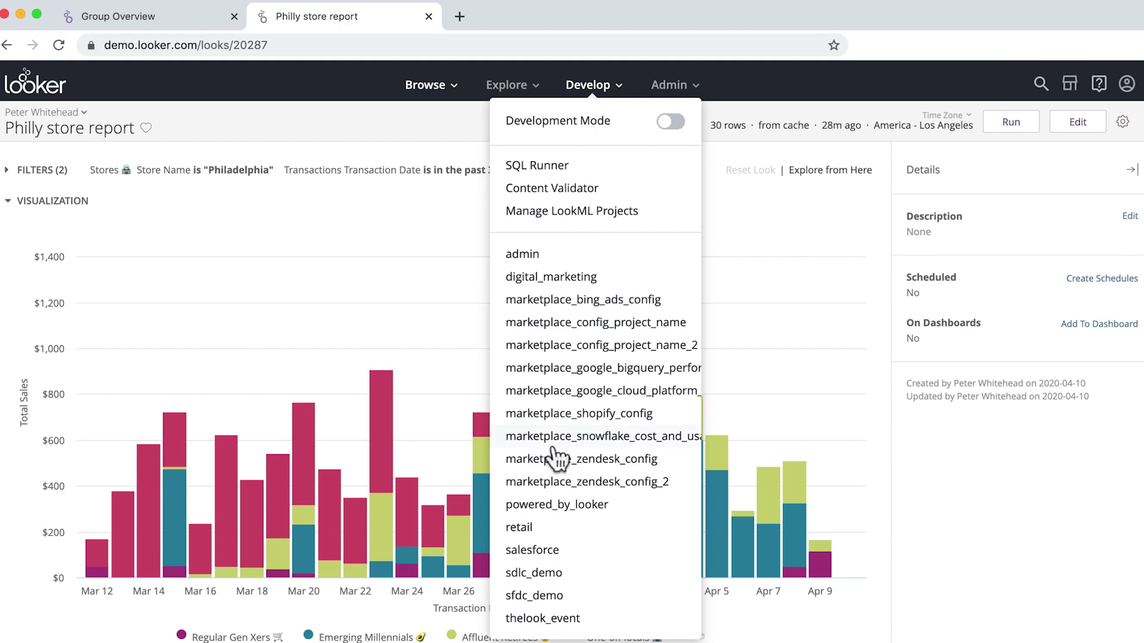
{"action": "left_click", "coordinate": [529, 529], "text": "super"}
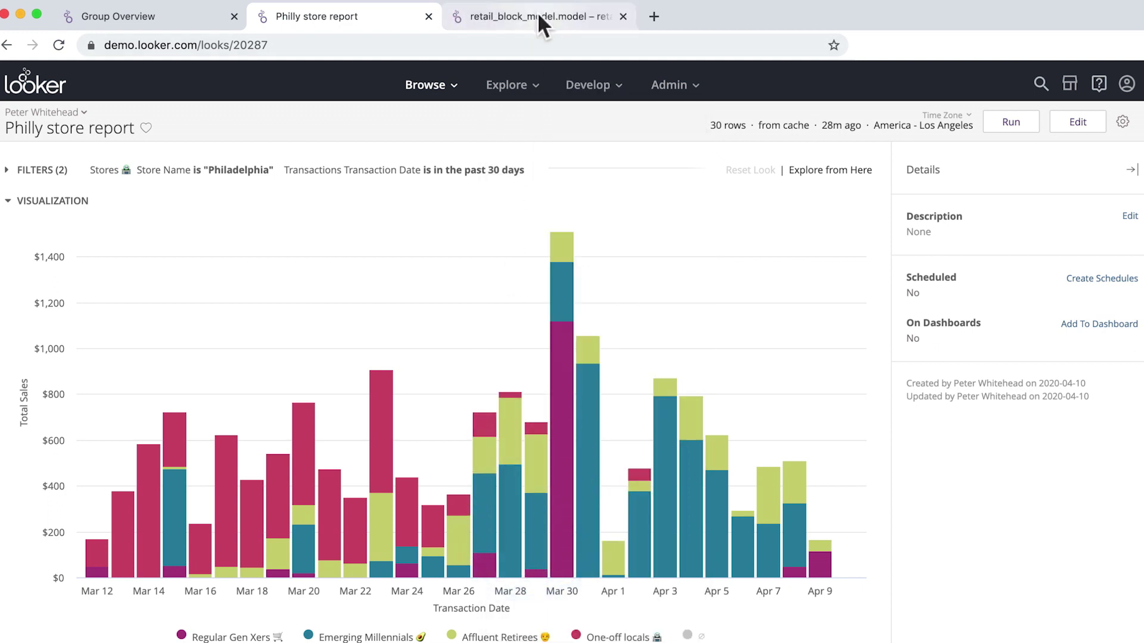
{"action": "left_click", "coordinate": [538, 17]}
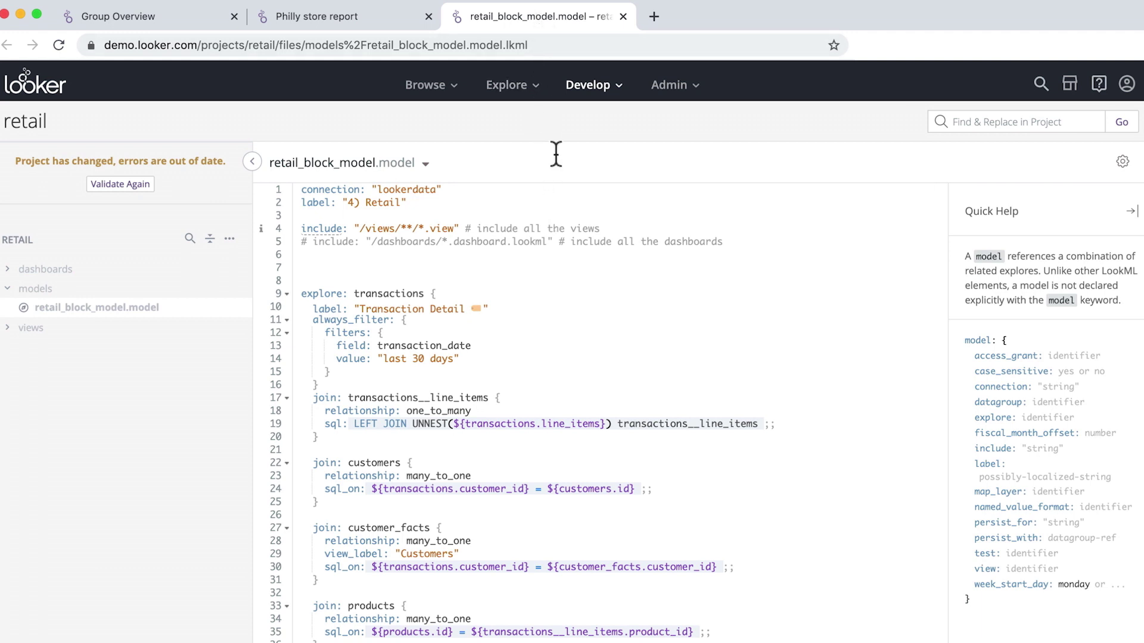
- Turn on Development Mode and highlight the personal branch name
{"action": "left_click", "coordinate": [592, 89]}
{"action": "left_click", "coordinate": [670, 123]}
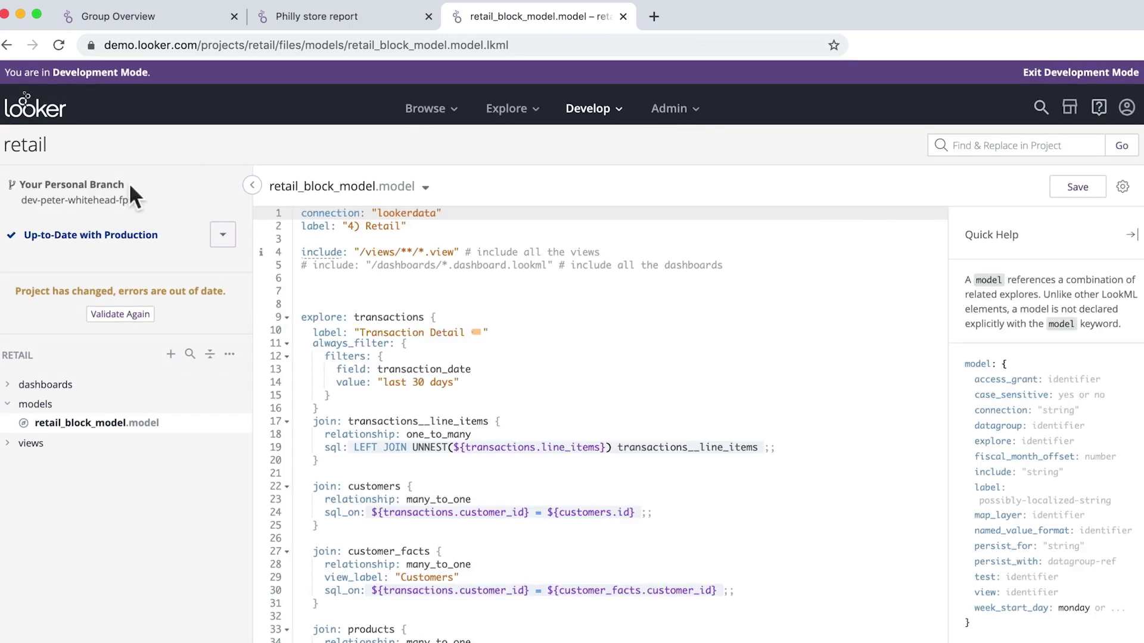
{"action": "left_click_drag", "start_coordinate": [128, 182], "coordinate": [17, 180]}
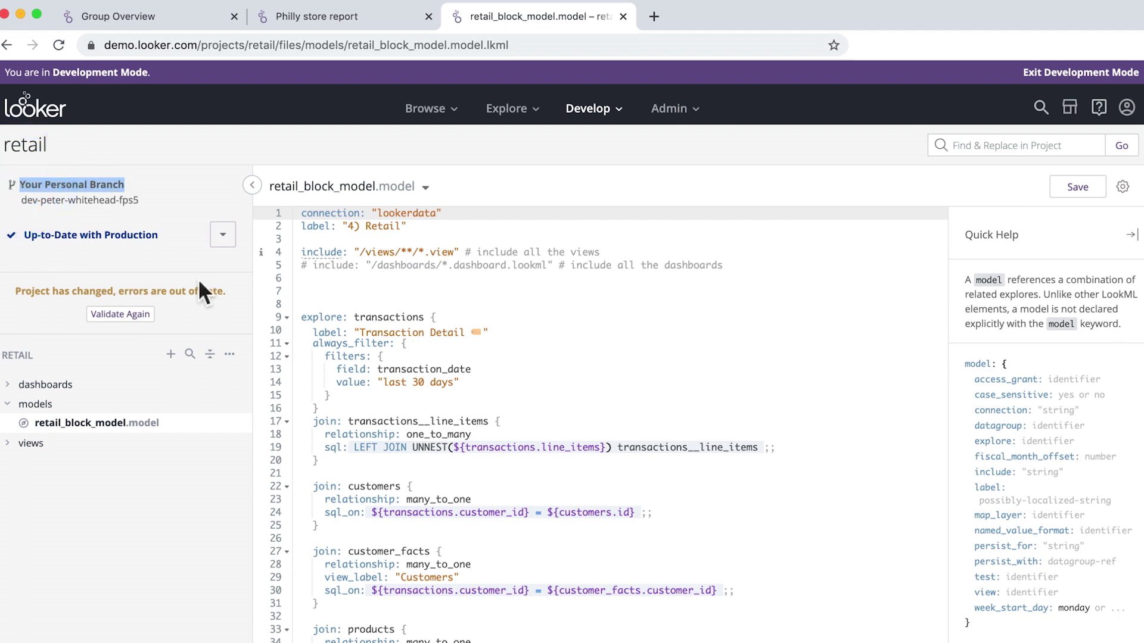
- Append *0.60 to sale_price on line 17 of base_transaction_line_items.view and save it
{"action": "left_click", "coordinate": [33, 443]}
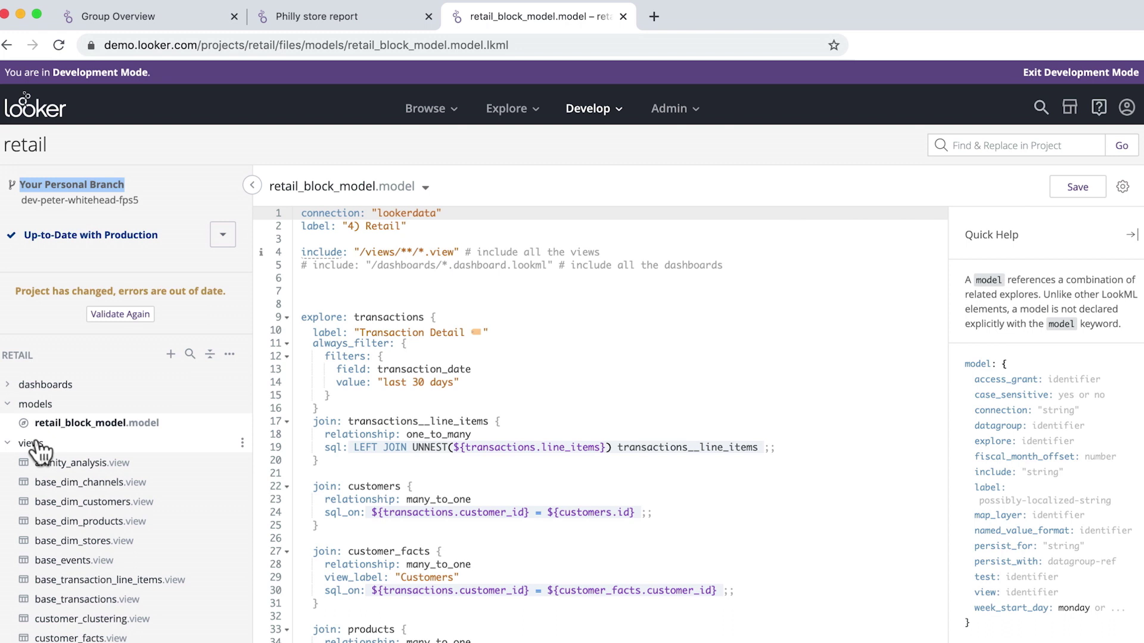
{"action": "left_click", "coordinate": [131, 589]}
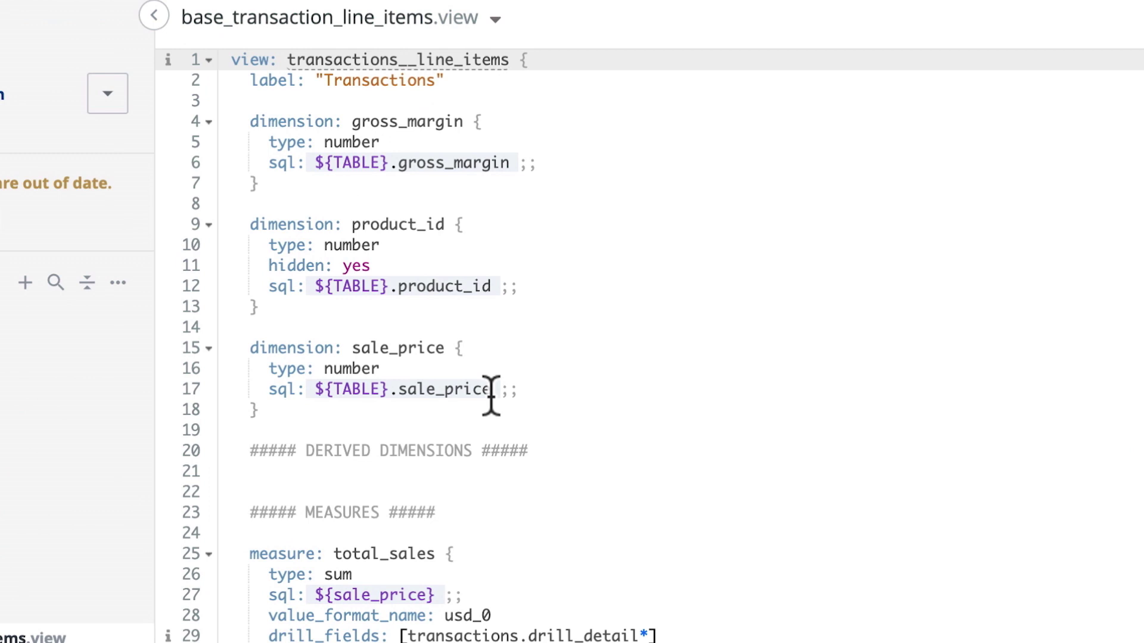
{"action": "left_click", "coordinate": [491, 390]}
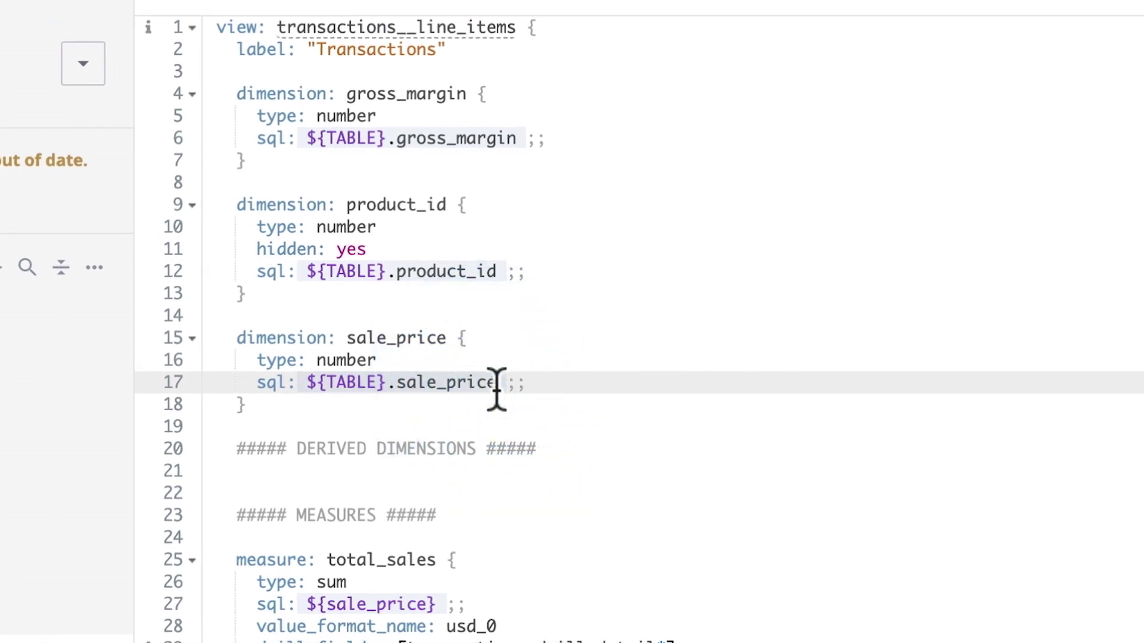
{"action": "type", "text": "*"}
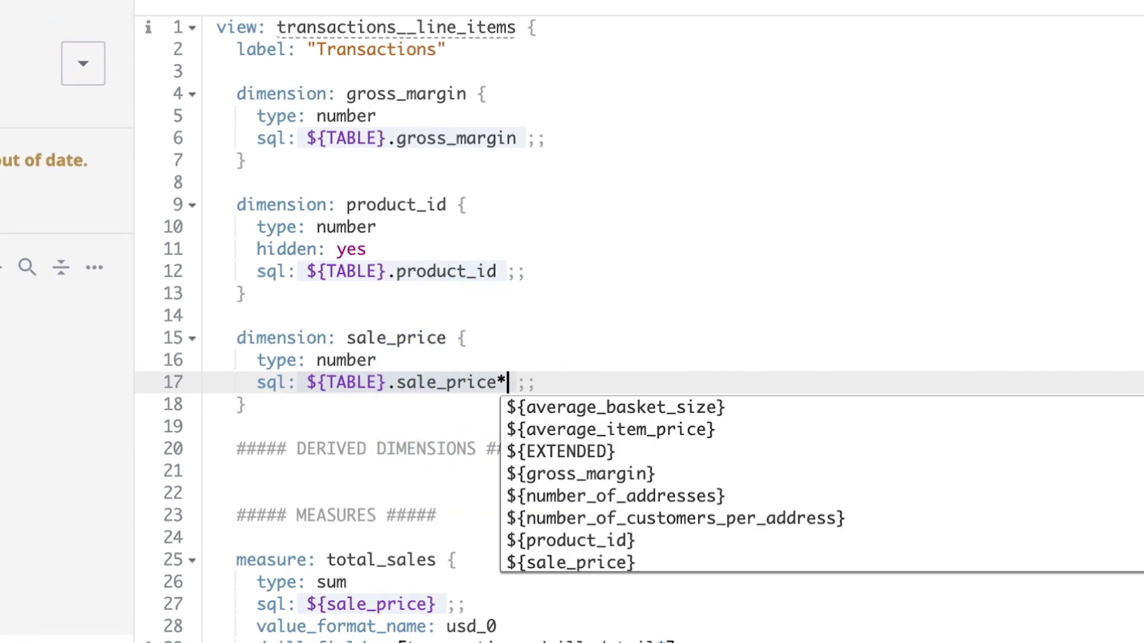
{"action": "type", "text": "0.60"}
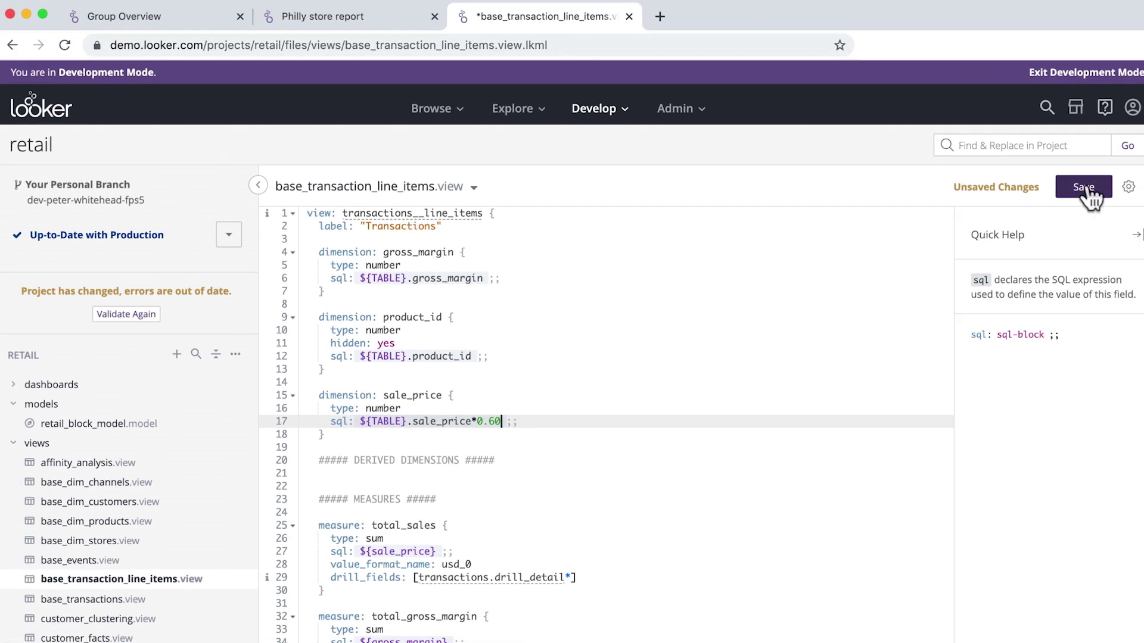
{"action": "left_click", "coordinate": [1085, 188]}
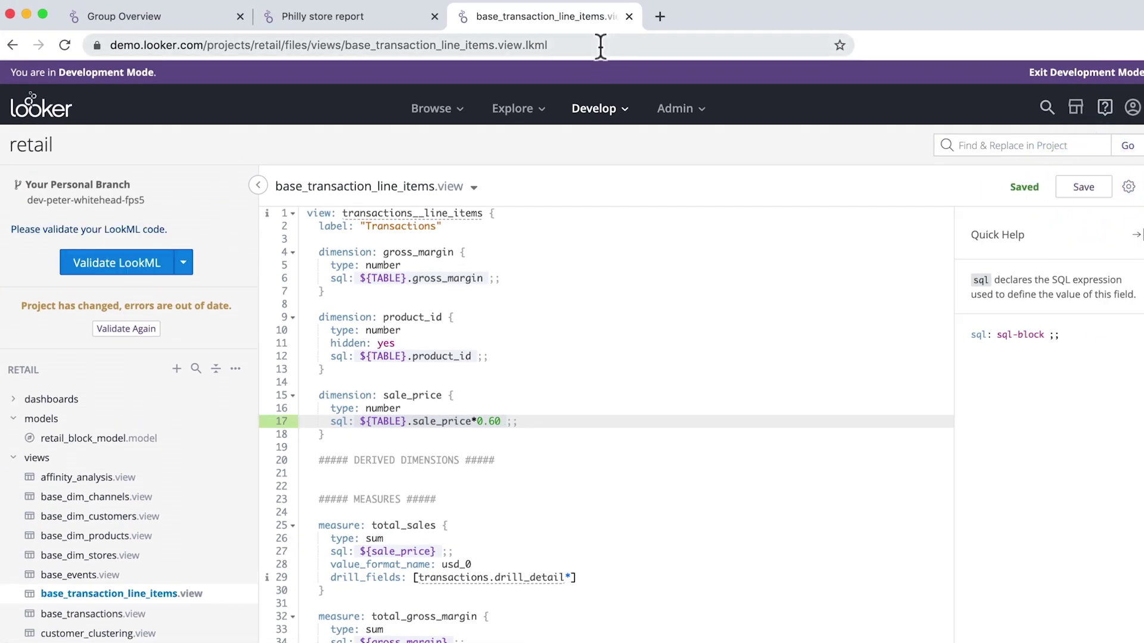
- Show the Philly store report's SQL and highlight the total sales line using sale_price*0.60
{"action": "left_click", "coordinate": [356, 15]}
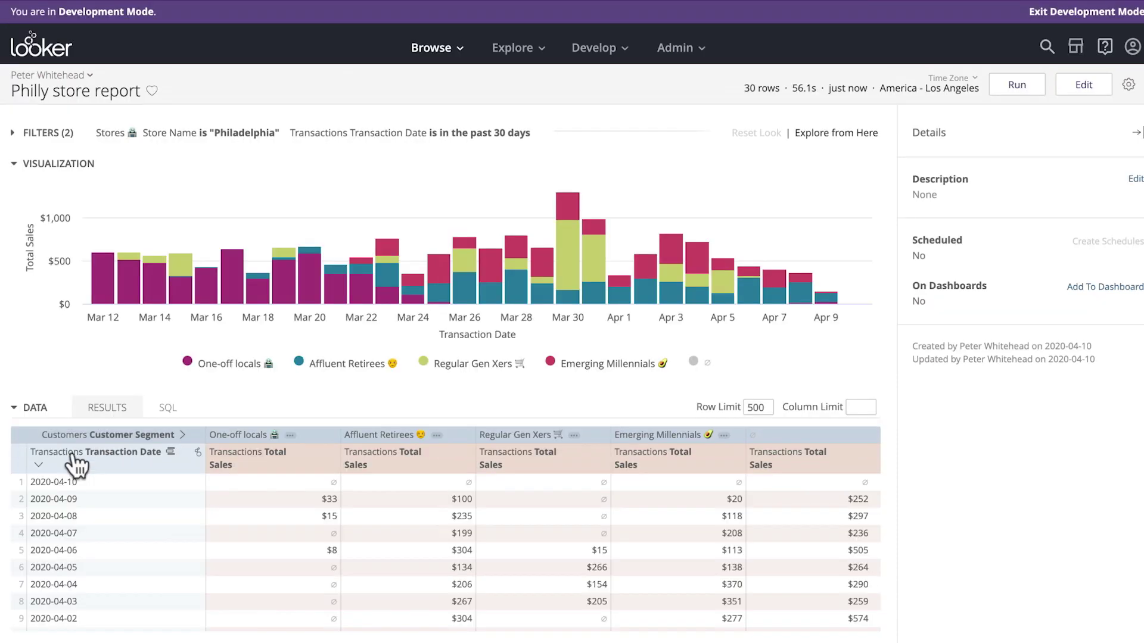
{"action": "left_click", "coordinate": [165, 407]}
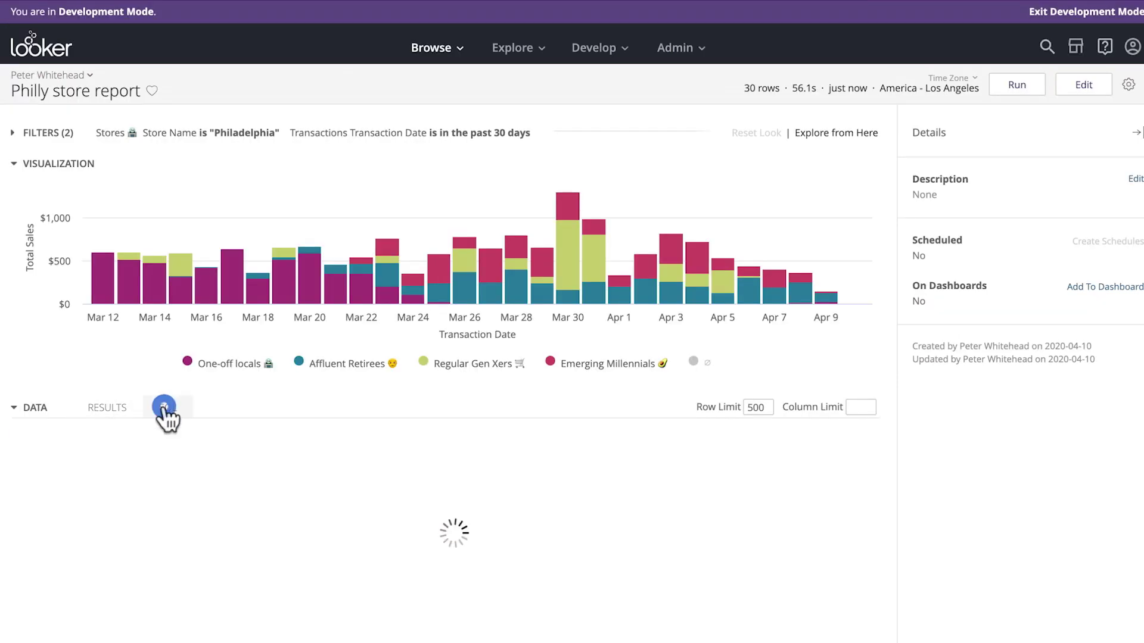
{"action": "left_click", "coordinate": [59, 163]}
{"action": "scroll", "coordinate": [414, 394], "scroll_direction": "down", "scroll_amount": 6}
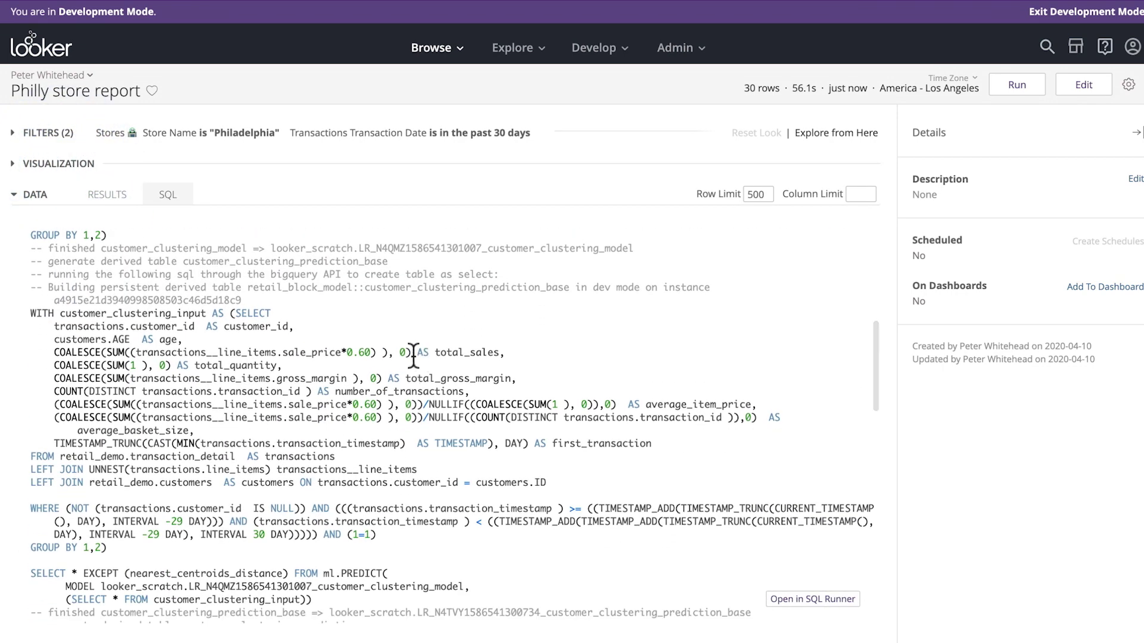
{"action": "left_click_drag", "start_coordinate": [411, 353], "coordinate": [50, 346]}
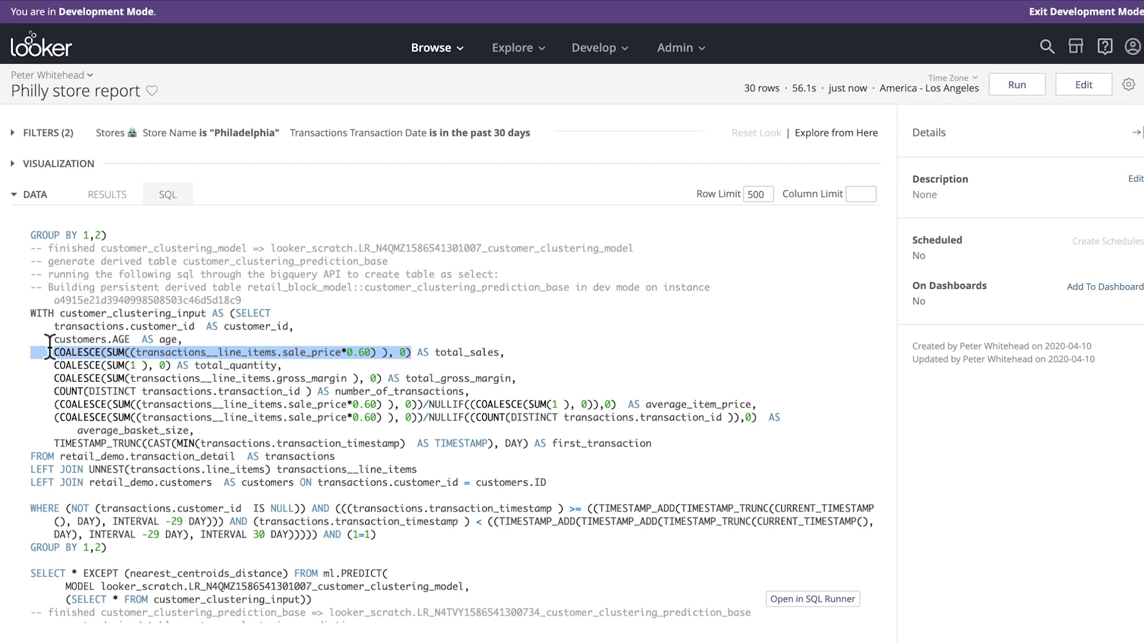